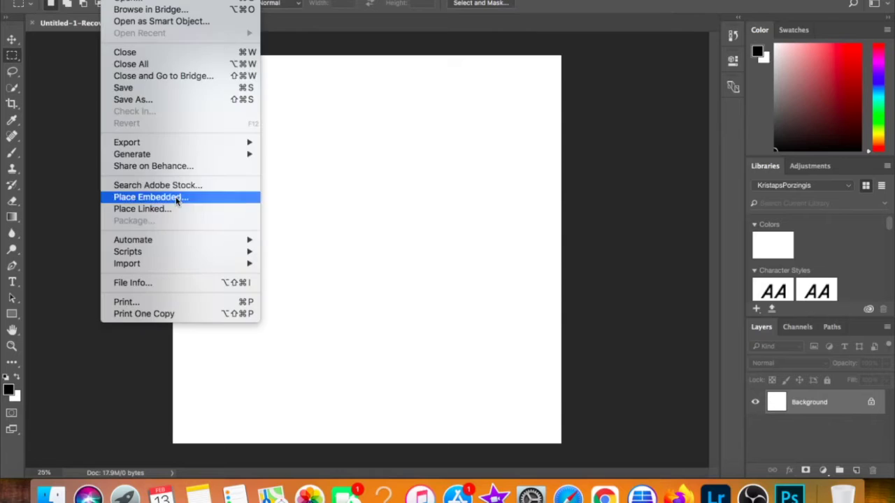
Step: Place TomBradyBucs.jpg as an embedded image on the poster canvas
left_click(268, 260)
scroll(380, 244, "down", 2)
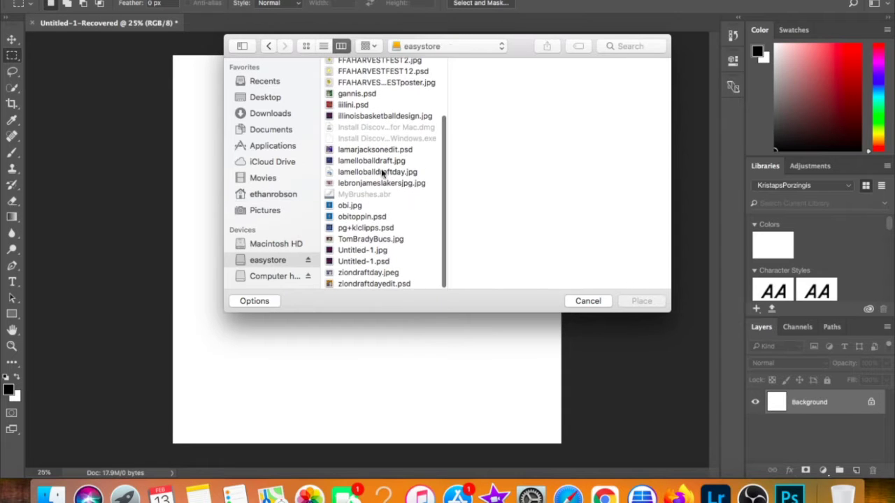
left_click(371, 239)
left_click(641, 301)
Step: Enlarge the placed photo to fill the whole canvas and start Topaz DeNoise 6
left_click_drag(407, 300, 340, 360)
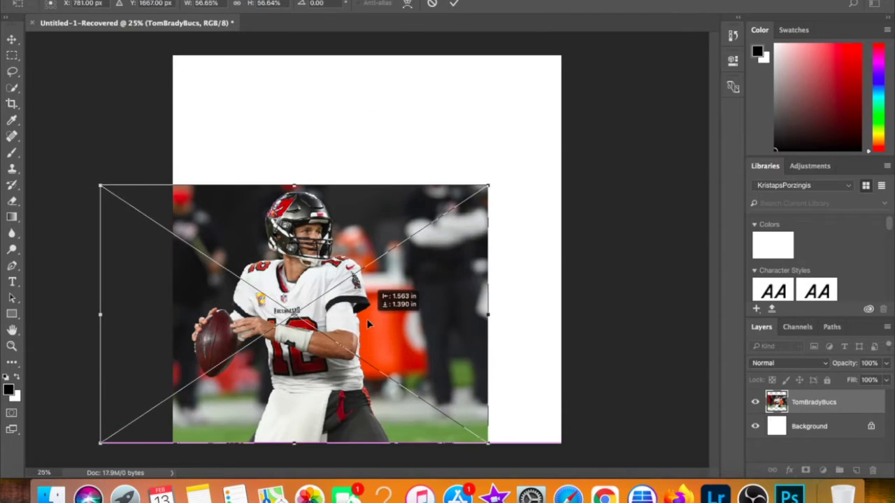
left_click_drag(489, 186, 682, 52)
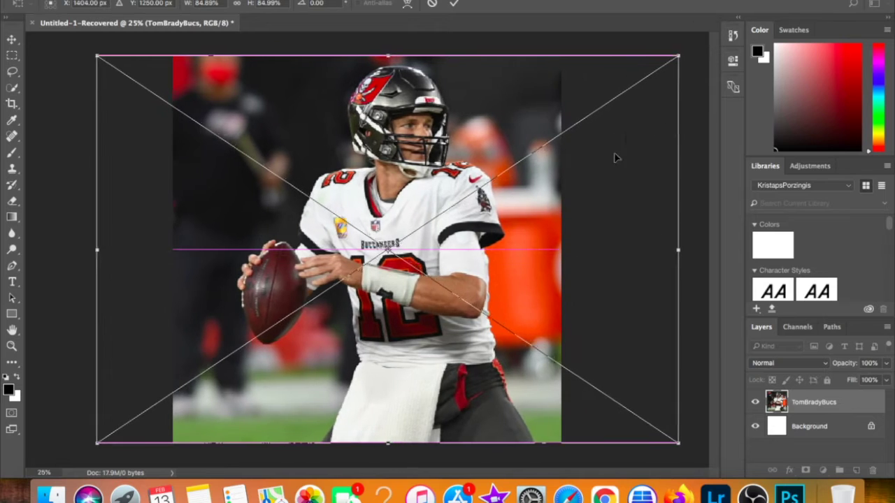
key("Return")
left_click(308, 1)
mouse_move(506, 323)
left_click(493, 319)
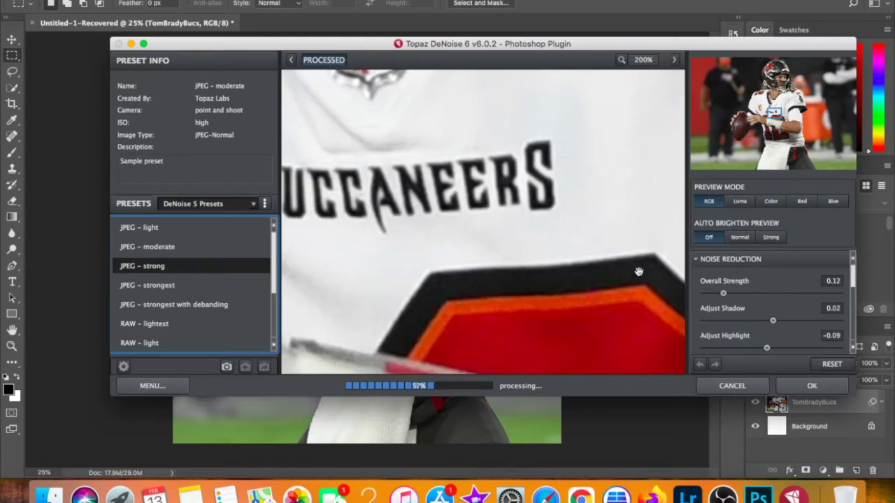
Step: Set the DeNoise Overall Strength to 0.25
left_click_drag(729, 299, 740, 294)
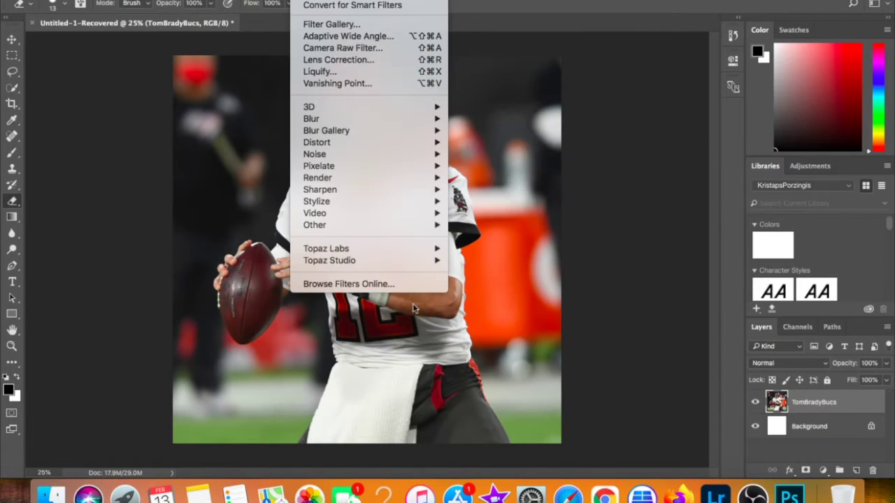
Step: Open Topaz Adjust and try the Psychedelic preset from the Adjust 4 list
left_click(433, 248)
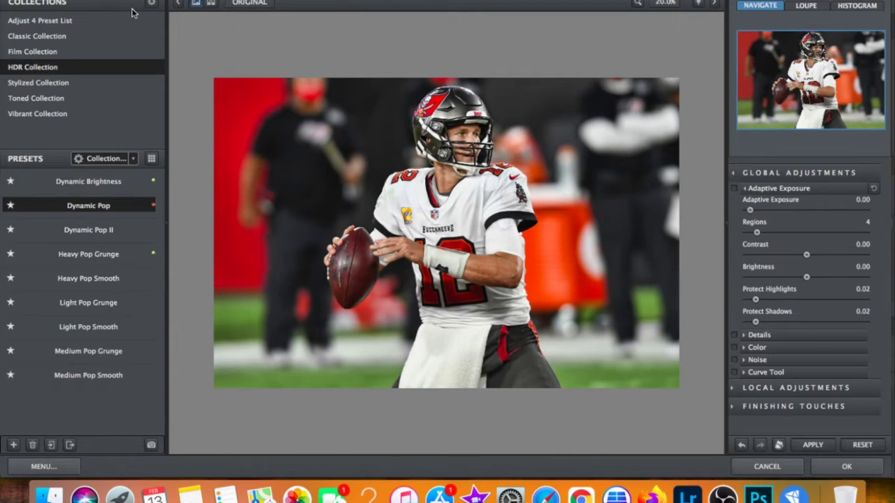
left_click(39, 20)
left_click(102, 323)
scroll(809, 314, "down", 2)
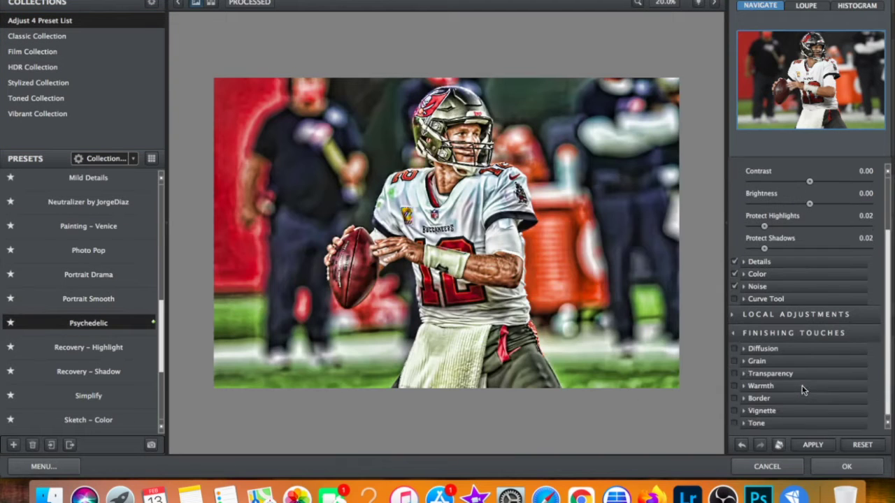
left_click(826, 445)
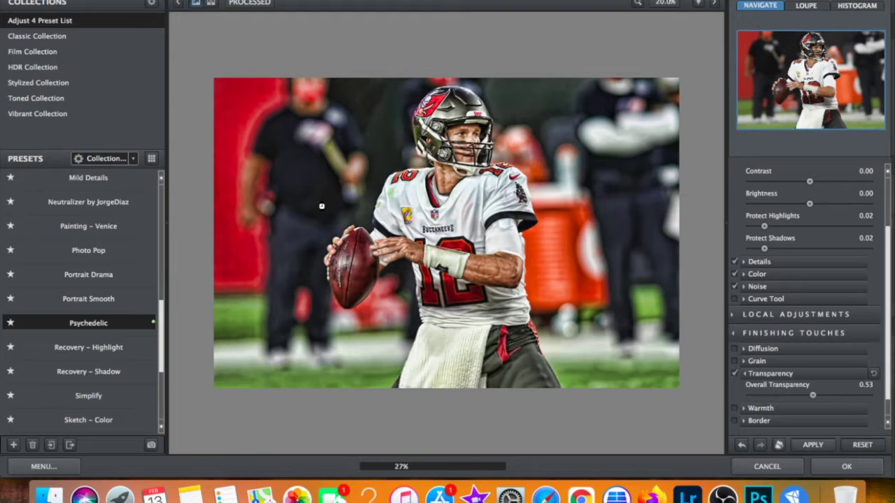
Step: Apply the Stylized Collection's Vivacious preset at 0.66 overall transparency
left_click(38, 82)
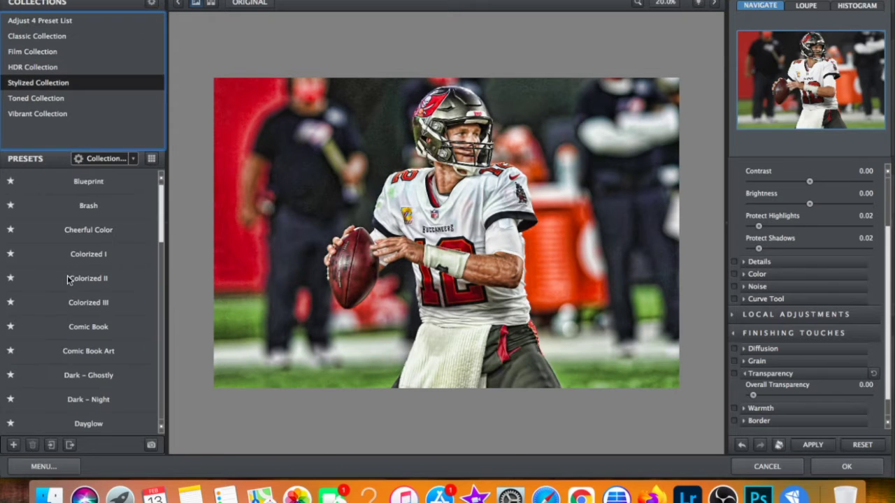
scroll(70, 280, "down", 5)
scroll(70, 279, "down", 3)
left_click(96, 226)
scroll(103, 227, "up", 2)
scroll(98, 280, "down", 5)
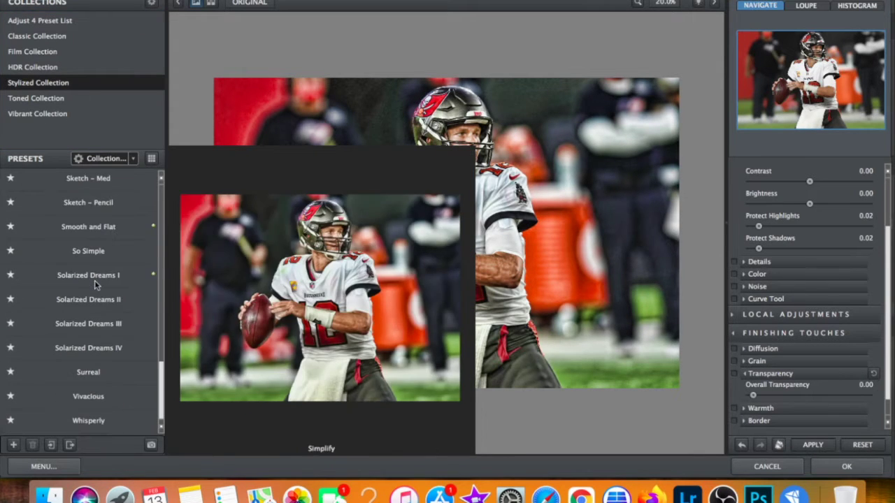
left_click(96, 396)
left_click(810, 395)
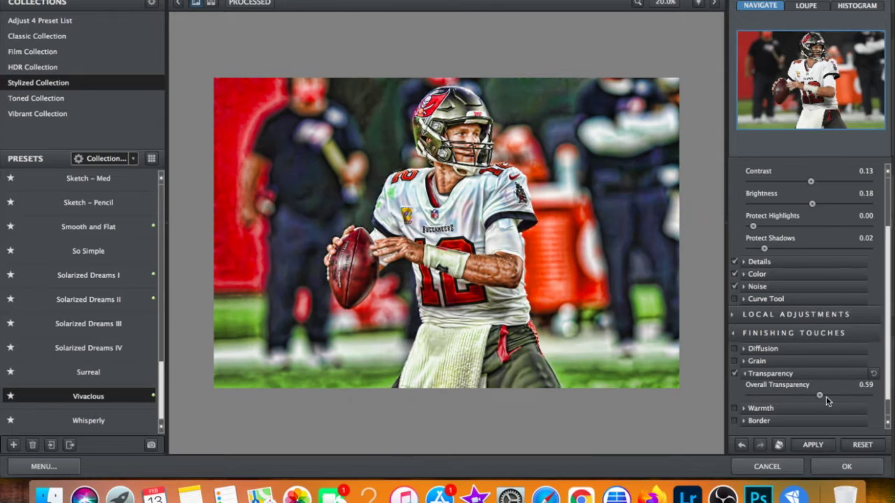
left_click(847, 467)
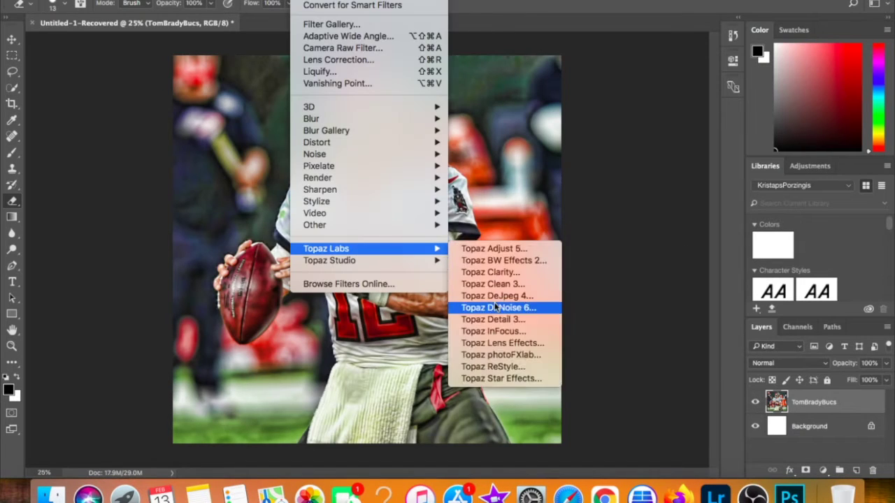
left_click(495, 306)
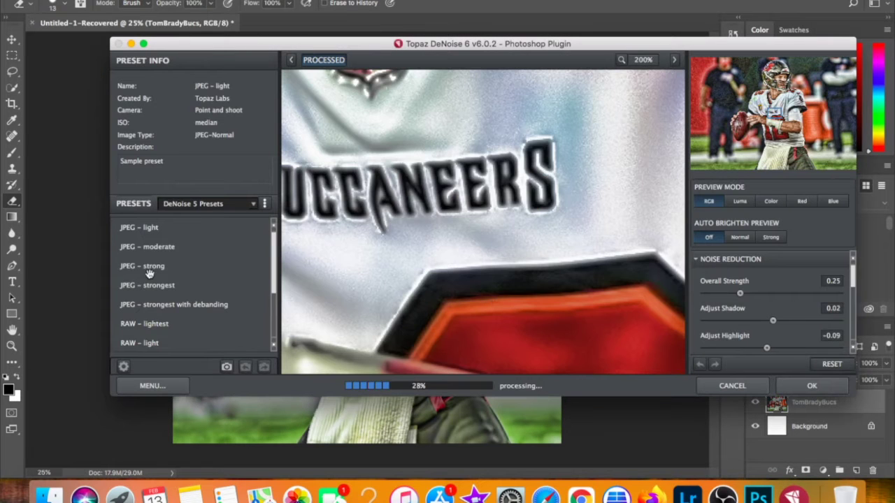
Step: Apply DeNoise's JPEG - strong preset, previewed at Fit, to the stylized photo
left_click(149, 271)
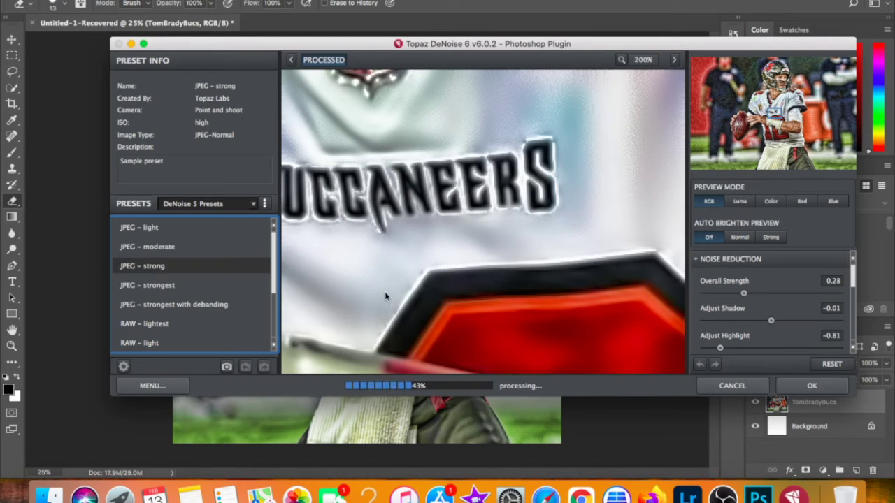
left_click(810, 383)
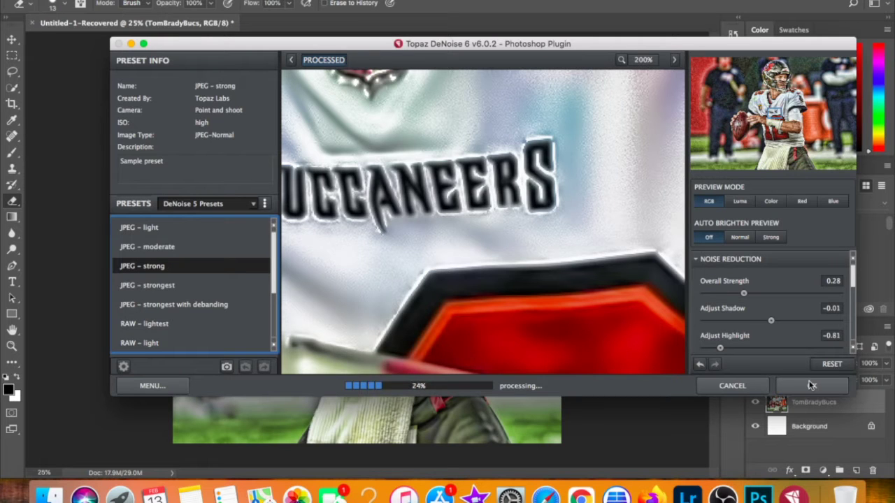
left_click(642, 59)
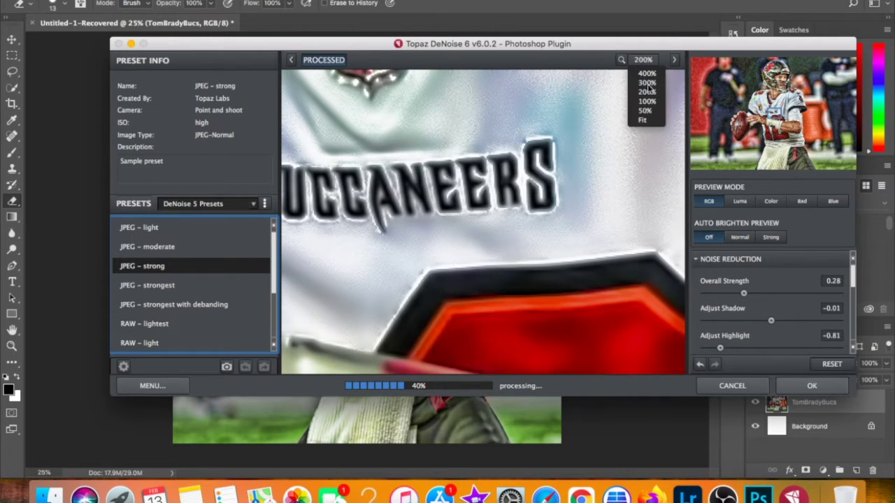
left_click(650, 120)
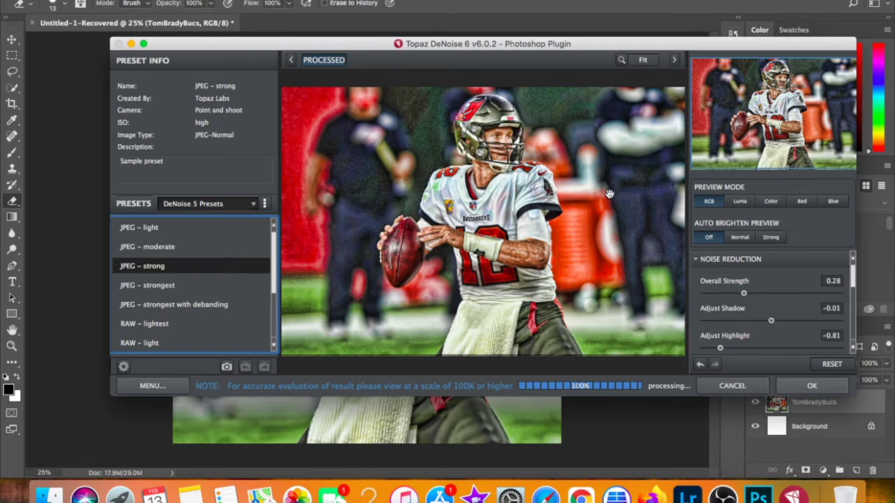
key("Return")
left_click(297, 1)
left_click(496, 288)
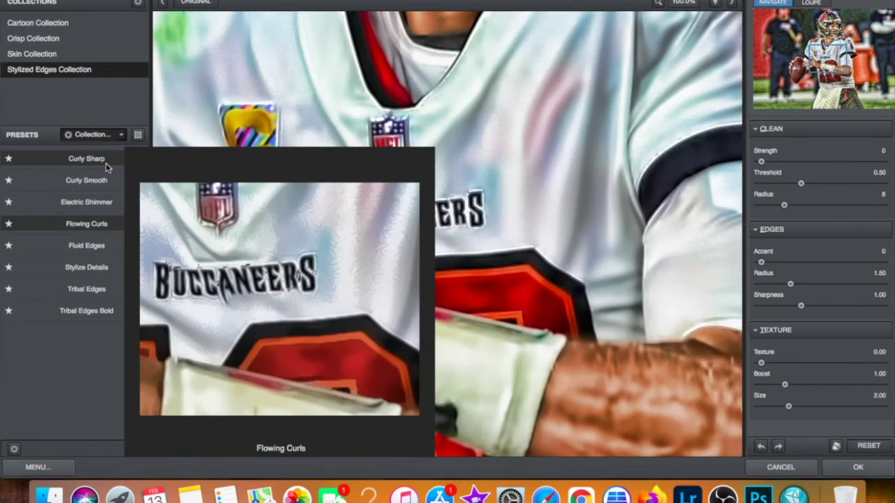
Step: Apply Topaz Clean's Curly Sharp look with edge Radius 2.95
left_click(106, 163)
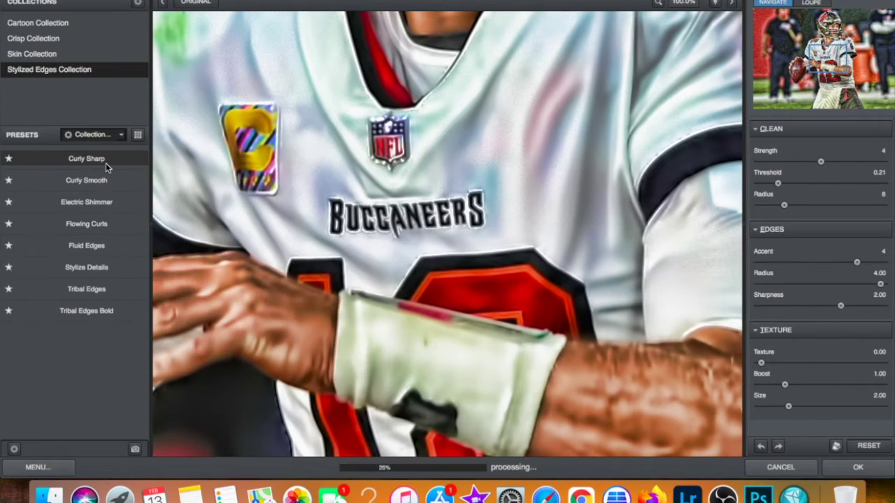
left_click(677, 3)
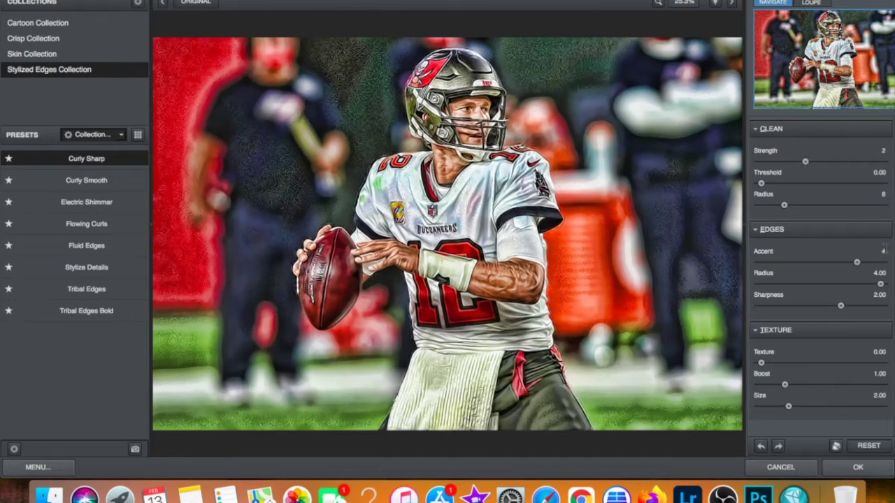
left_click(843, 285)
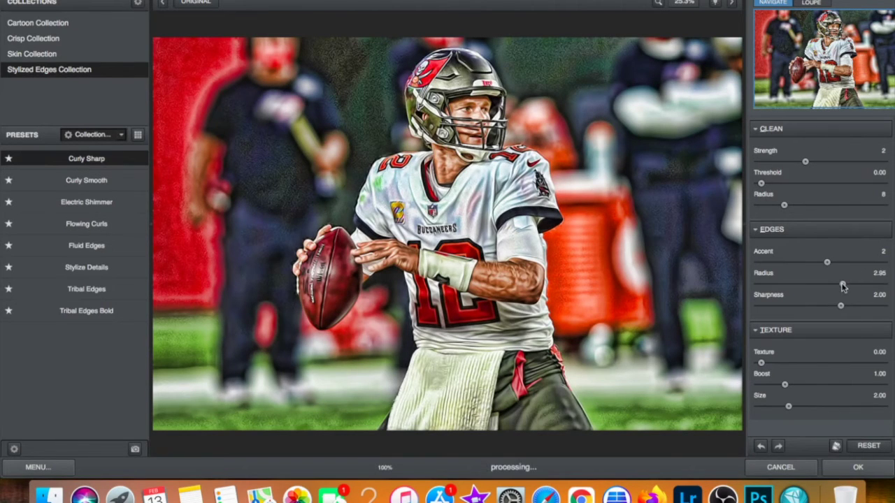
left_click(874, 467)
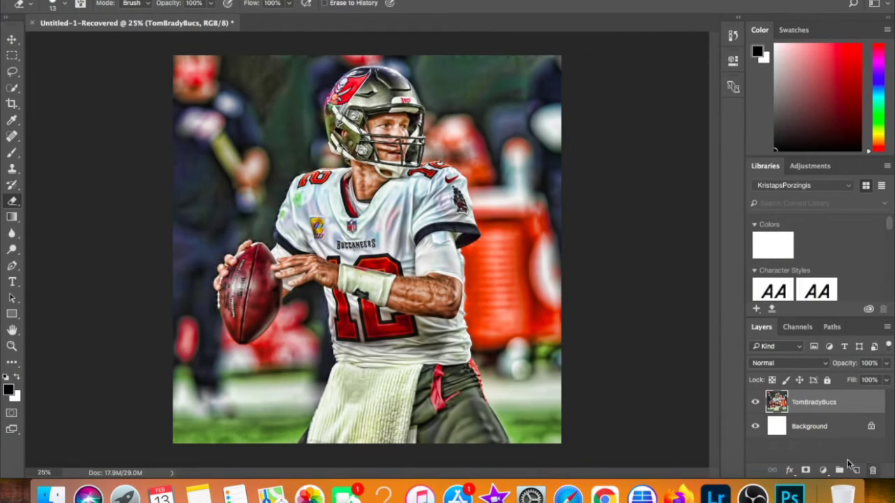
Step: Unlock the background layer and set up the Quick Selection brush size
left_click(874, 425)
key("w")
left_click(119, 3)
Step: Quick-select the player's helmet, face mask, chin and jersey shoulder with a size 46 brush
key("Return")
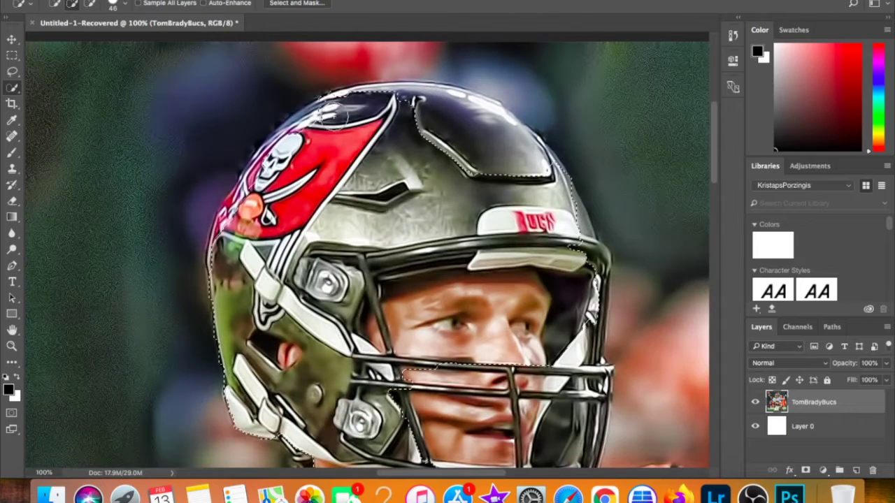
left_click_drag(308, 174, 475, 136)
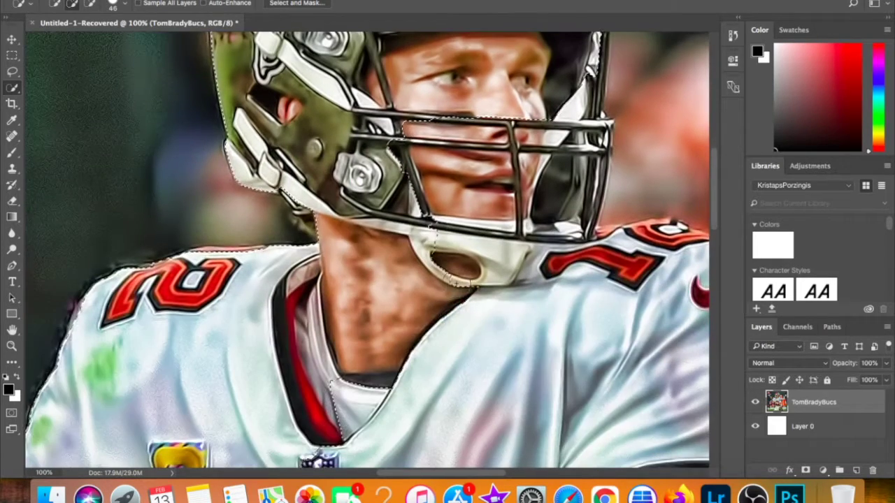
scroll(563, 175, "down", 5)
left_click_drag(563, 175, 589, 87)
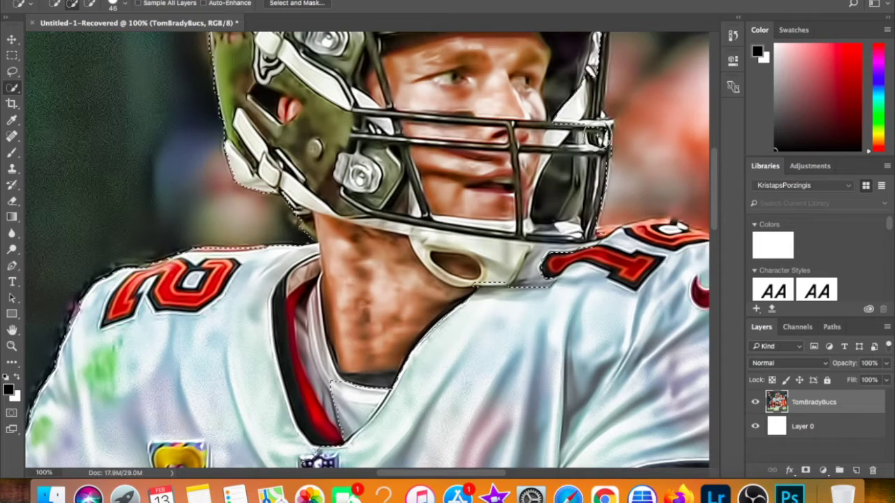
scroll(589, 87, "down", 2)
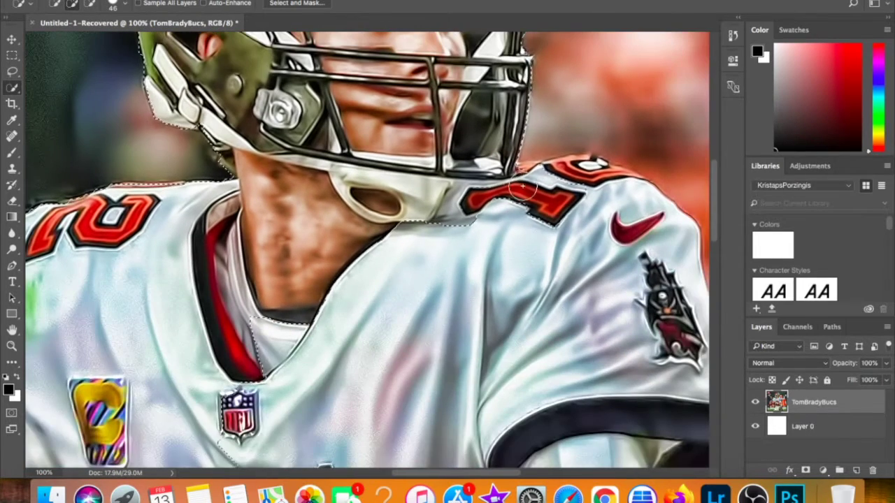
left_click_drag(549, 245, 591, 172)
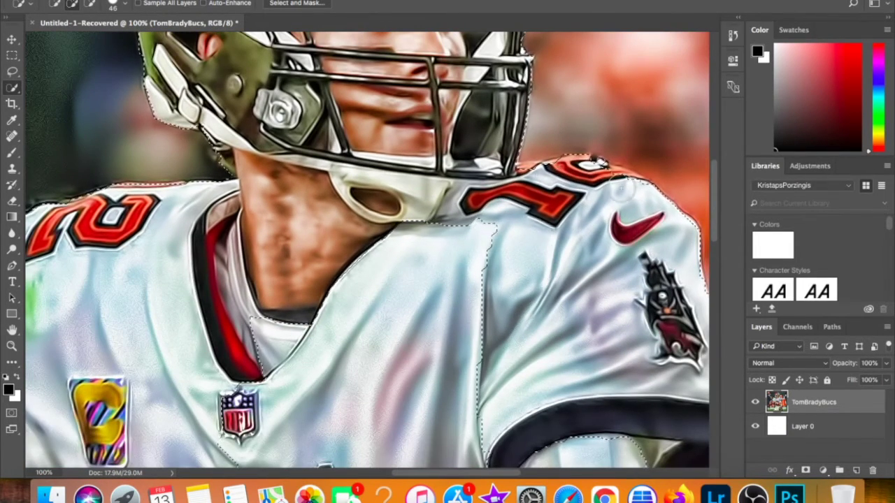
scroll(590, 168, "down", 3)
scroll(489, 350, "down", 5)
scroll(490, 350, "right", 3)
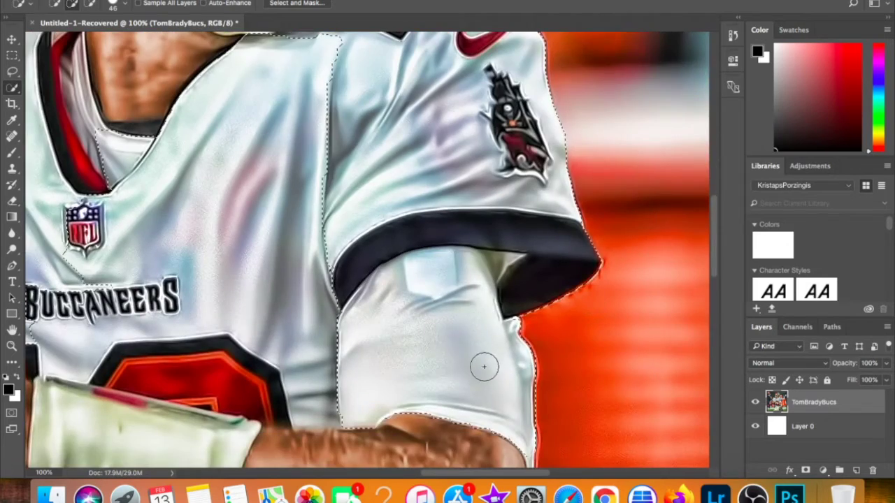
scroll(483, 365, "down", 5)
scroll(509, 372, "down", 2)
scroll(535, 286, "down", 8)
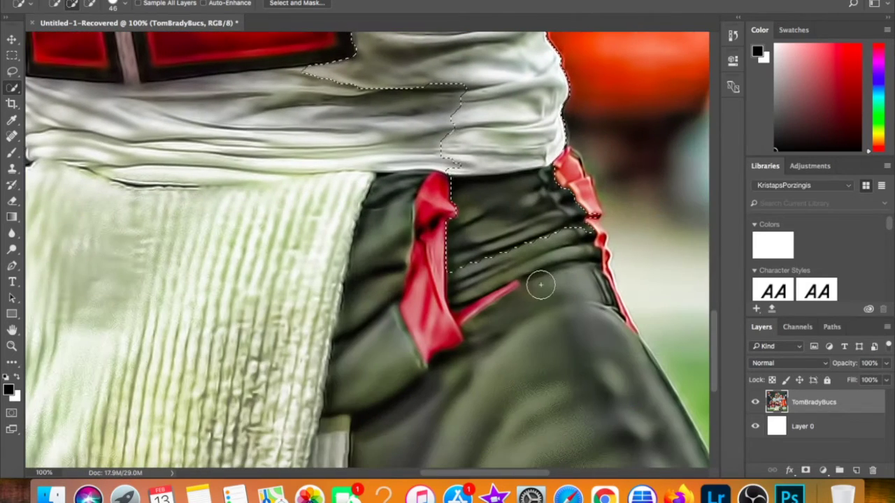
Step: Extend the selection down the body and over the football, then fit the image on screen
left_click_drag(578, 404, 586, 236)
scroll(586, 237, "down", 3)
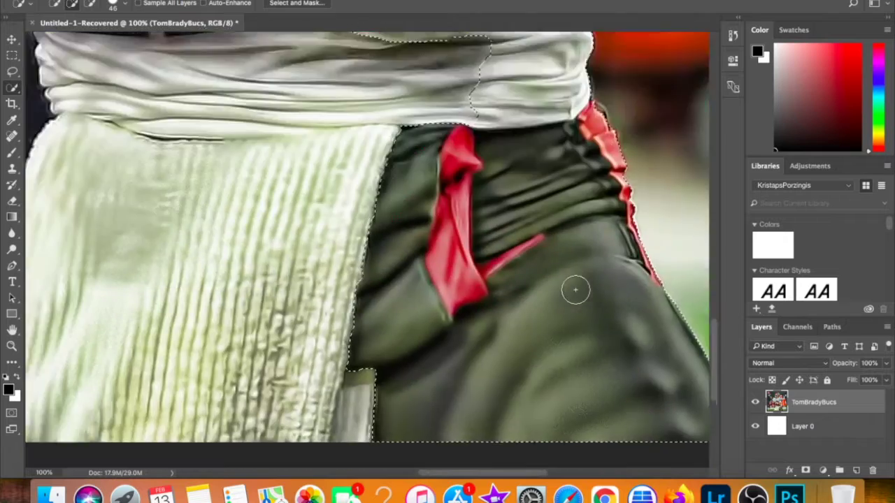
scroll(575, 289, "down", 10)
scroll(174, 307, "left", 2)
scroll(372, 149, "up", 6)
scroll(315, 223, "up", 4)
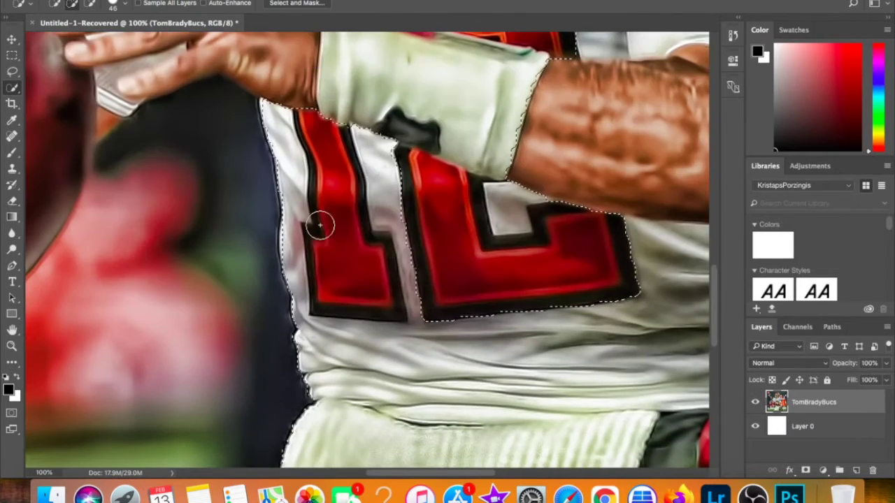
scroll(315, 223, "up", 3)
scroll(294, 136, "left", 3)
left_click_drag(294, 136, 160, 244)
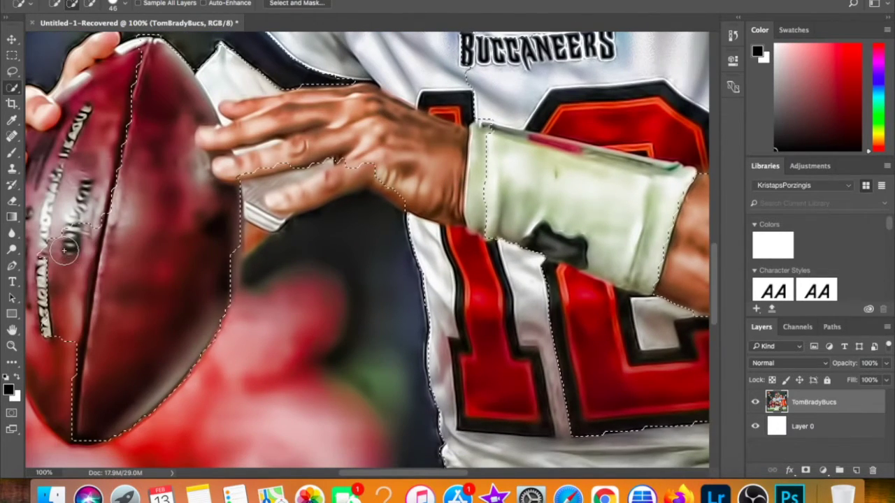
scroll(64, 250, "left", 4)
scroll(173, 293, "left", 2)
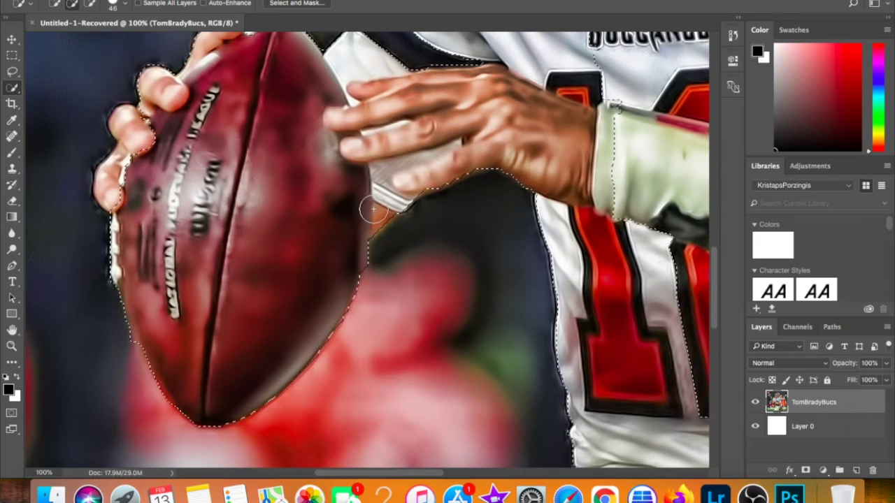
scroll(359, 210, "up", 3)
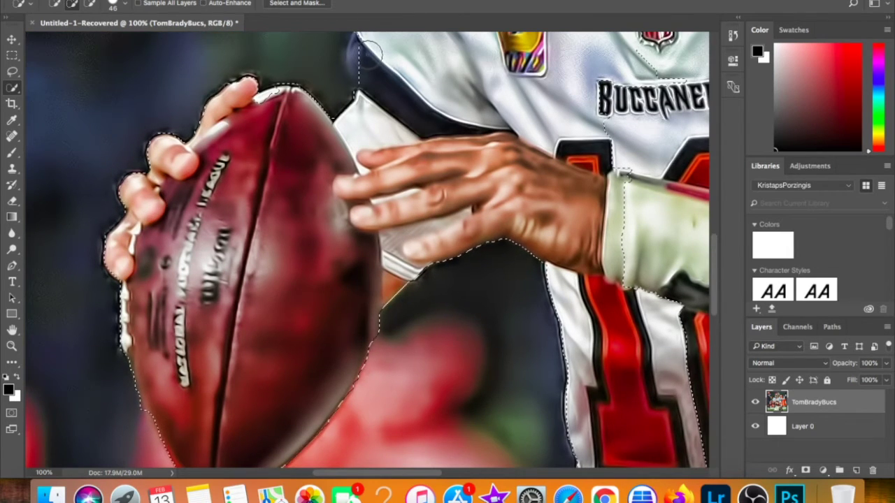
scroll(414, 133, "up", 5)
scroll(415, 133, "up", 3)
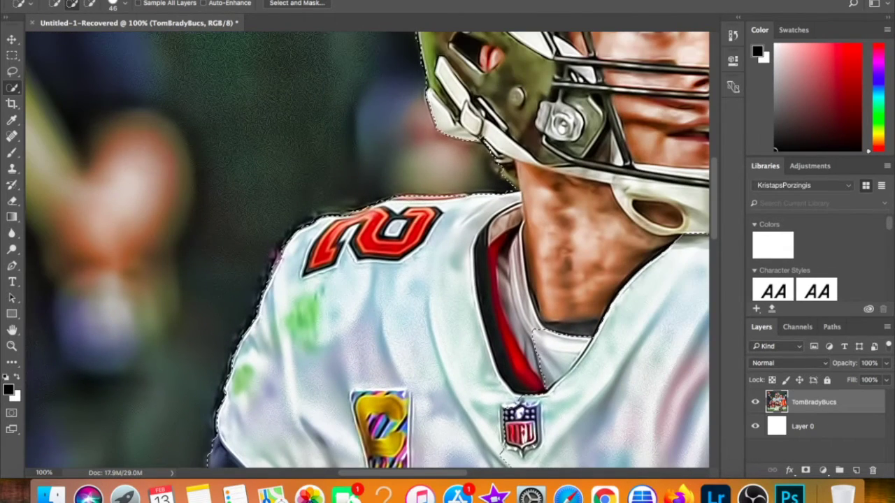
left_click(391, 86)
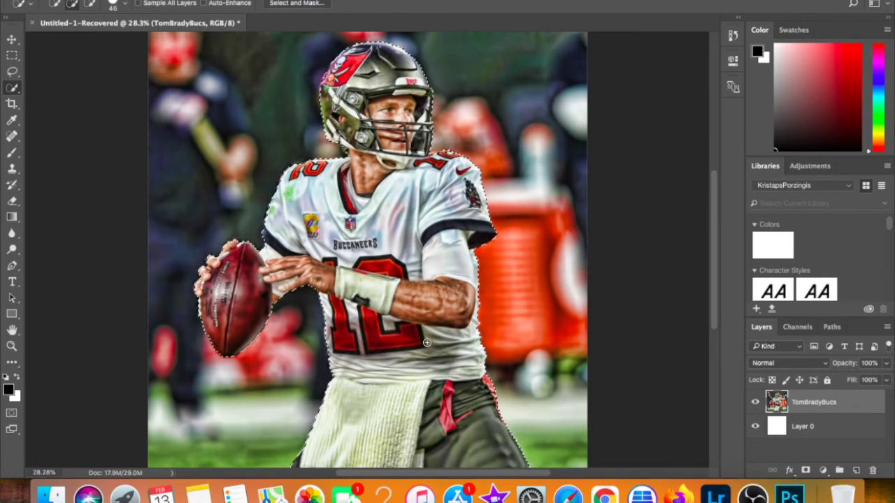
Step: Copy the selected player onto a masked layer and add a Black & White adjustment layer
right_click(811, 402)
left_click(668, 343)
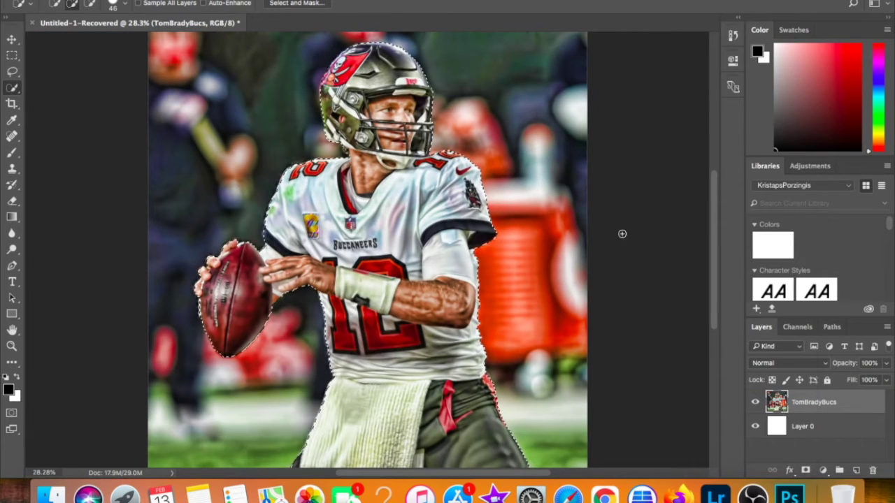
left_click(294, 2)
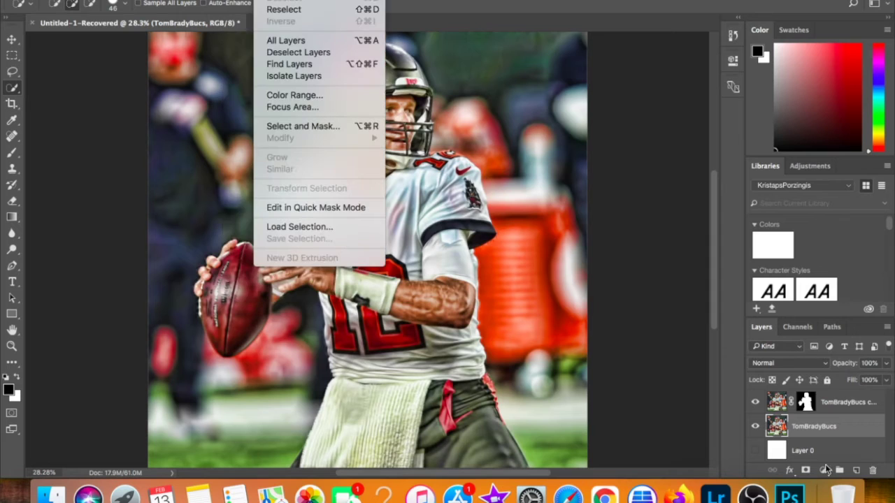
left_click(822, 471)
left_click(840, 353)
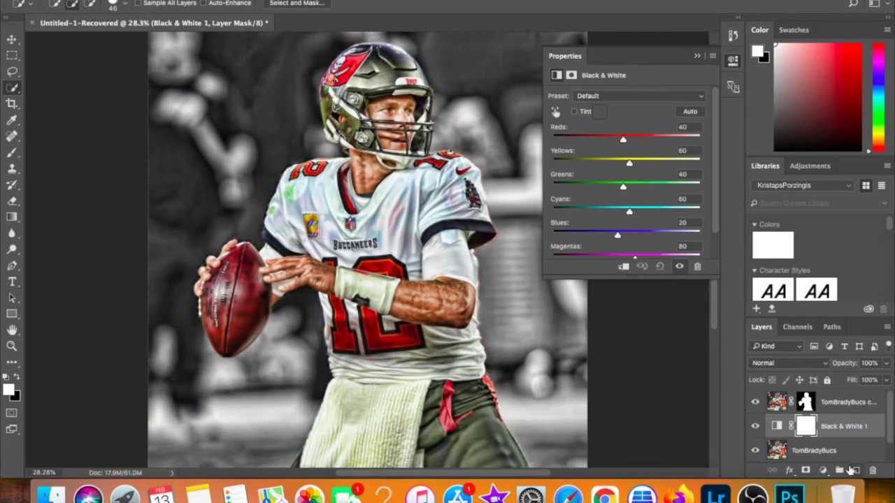
Step: Add a new layer, choose red as foreground, and draw a white-to-red vertical gradient
left_click(855, 471)
left_click(17, 383)
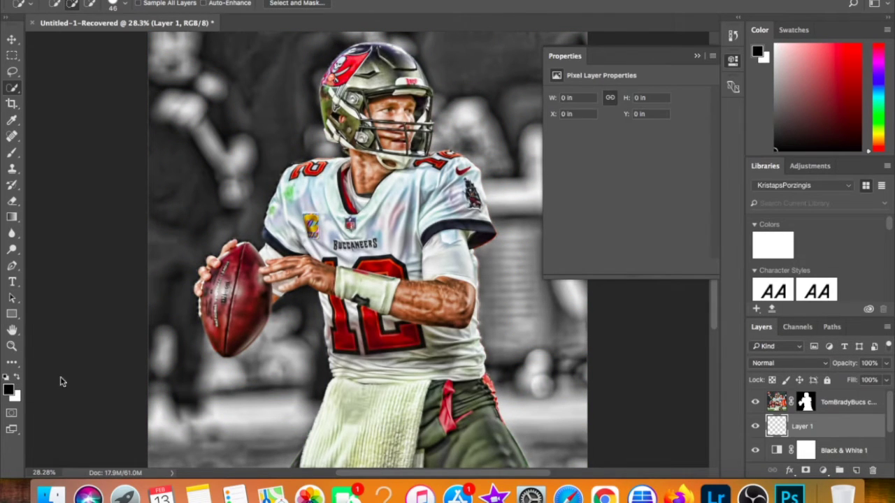
left_click(8, 389)
left_click(403, 137)
left_click(570, 115)
key("g")
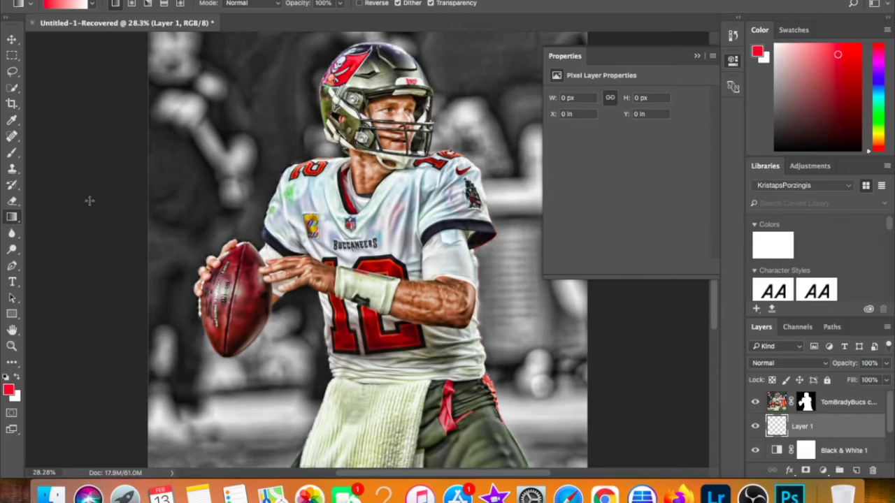
scroll(341, 388, "down", 3)
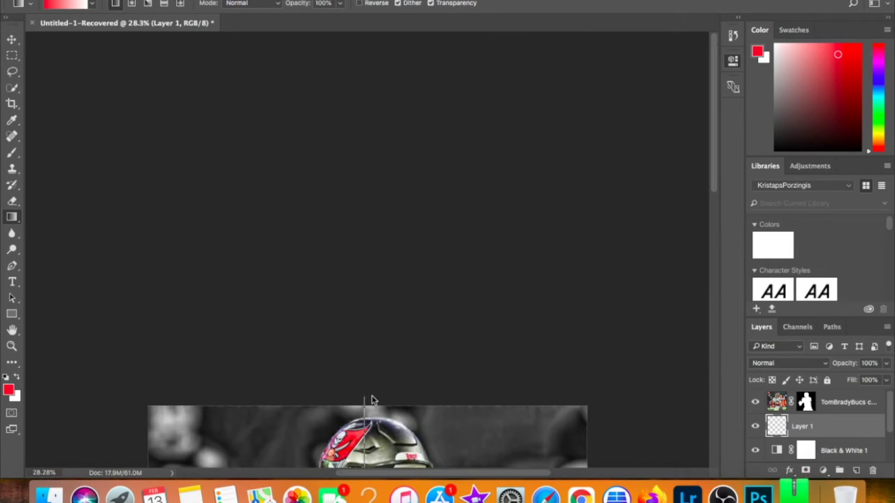
left_click_drag(364, 283, 366, 402)
Step: Try Overlay, Vivid Light, Darken and Color Dodge blends and various fills on the gradient layer
left_click(393, 110)
left_click(788, 362)
left_click(768, 434)
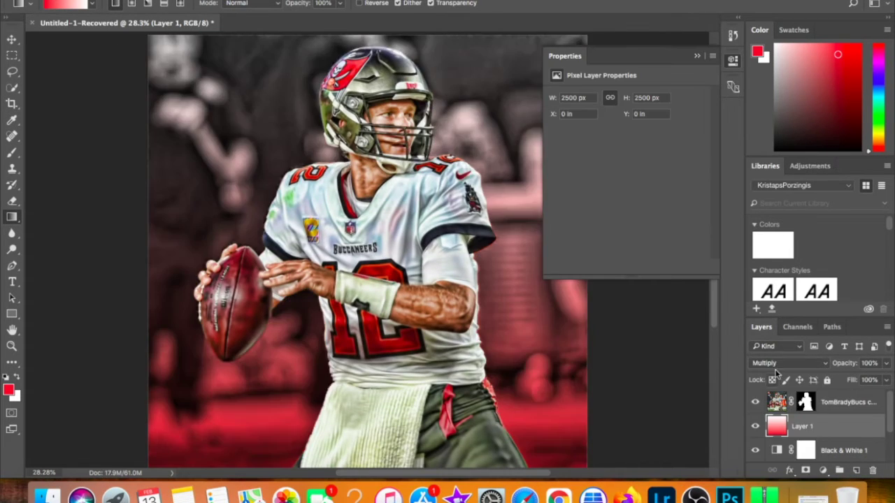
left_click(788, 363)
left_click(770, 390)
left_click_drag(886, 380, 856, 397)
left_click(787, 362)
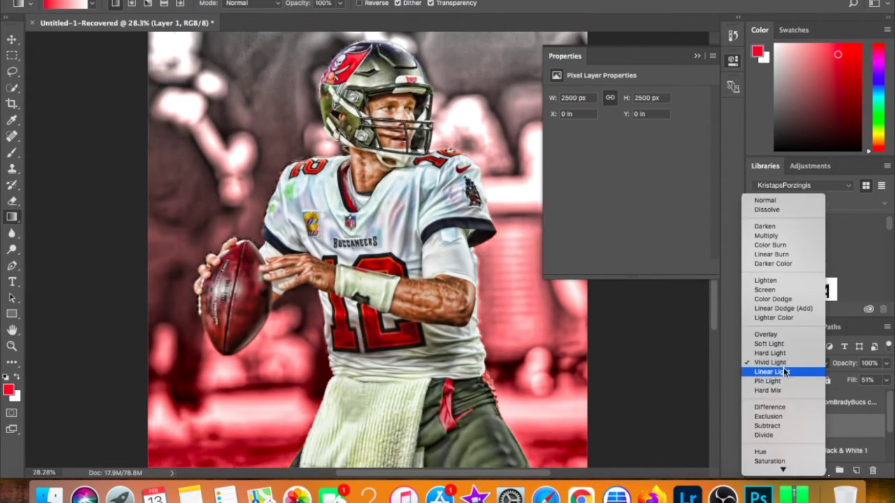
left_click(761, 217)
left_click(788, 363)
left_click(772, 434)
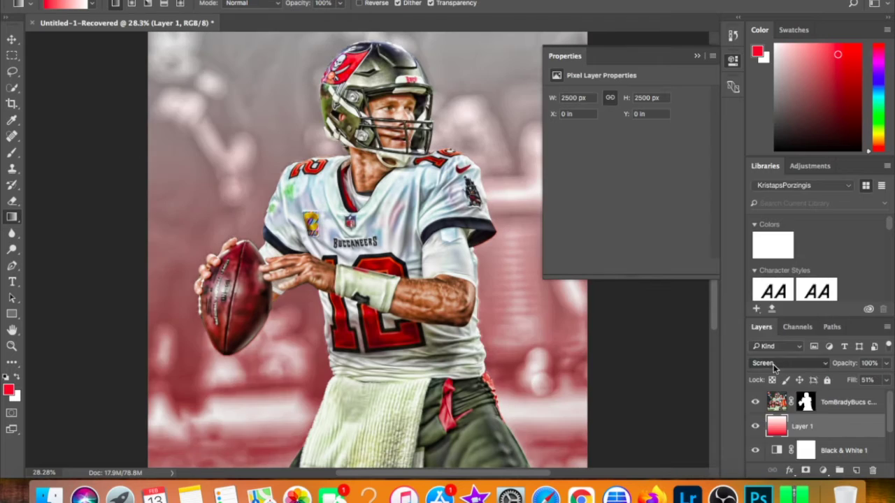
Step: Settle the gradient layer on Vivid Light at 49% fill and move TomBradyBucs to the bottom
left_click_drag(886, 380, 885, 396)
left_click(788, 362)
left_click(769, 414)
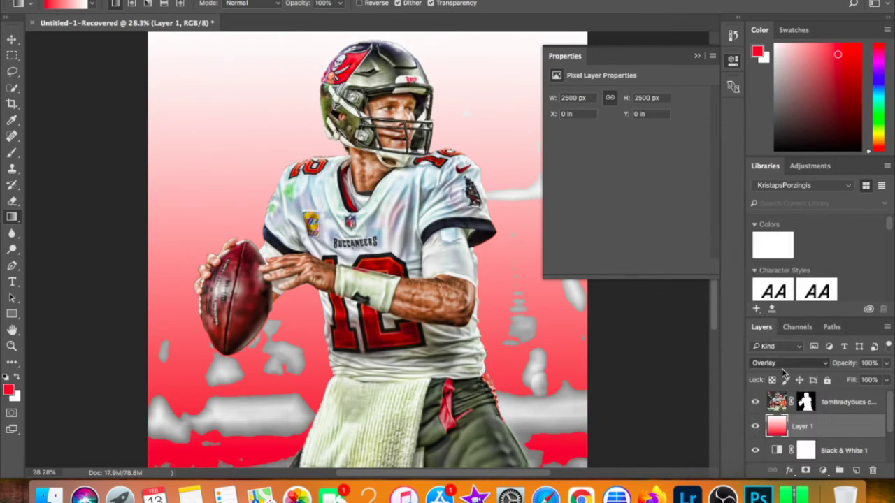
left_click(788, 363)
left_click(805, 371)
left_click_drag(886, 380, 856, 397)
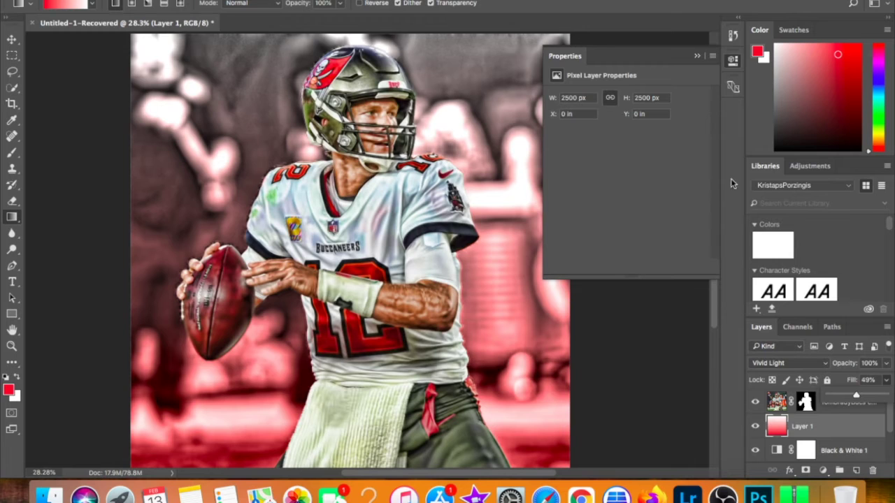
left_click(732, 60)
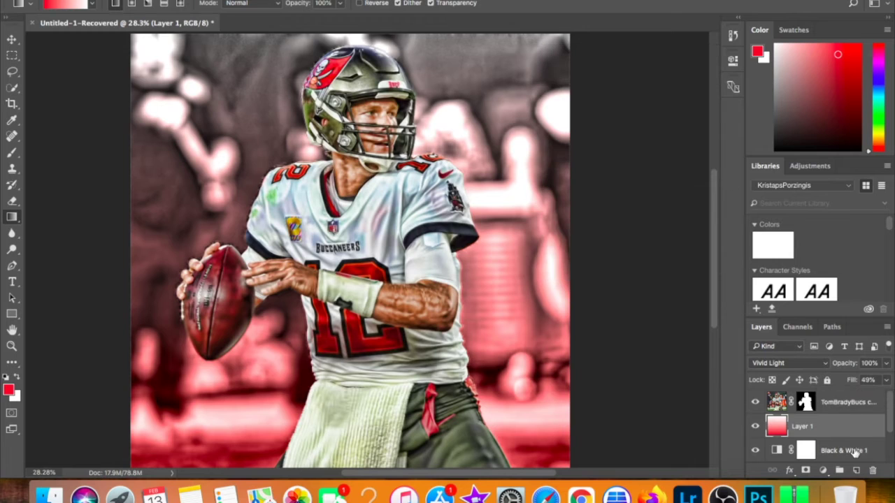
left_click_drag(838, 450, 839, 396)
right_click(842, 447)
Step: Duplicate the TomBradyBucs layer and give the copy a 6-pixel Gaussian Blur
left_click(720, 28)
left_click(563, 170)
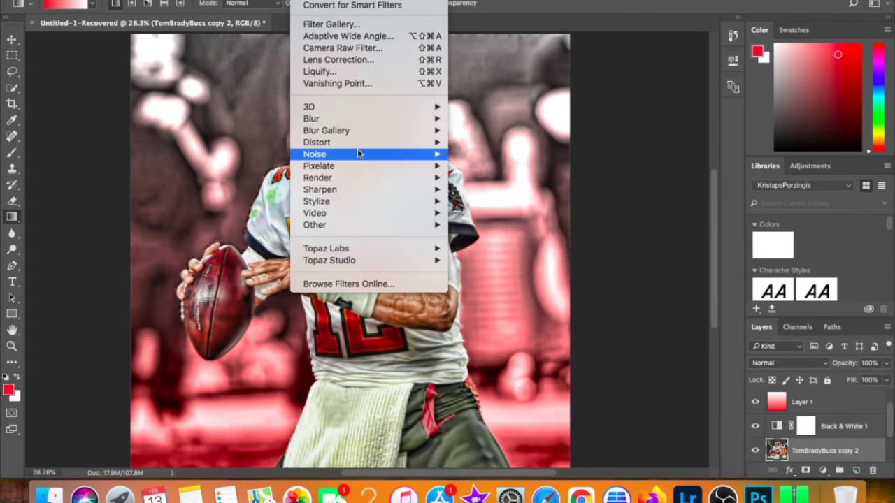
left_click(480, 167)
mouse_move(370, 296)
left_mouse_down()
mouse_move(404, 301)
mouse_move(395, 302)
left_mouse_up()
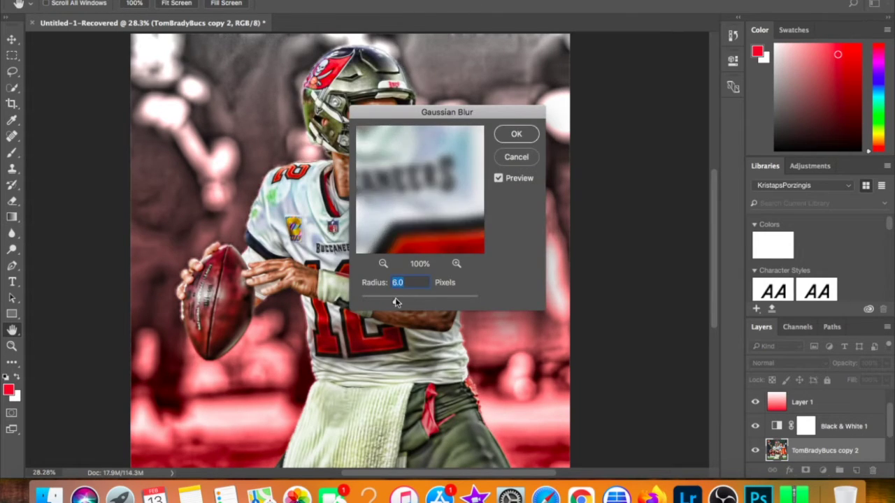
key("Return")
Step: Duplicate the masked player layer
key("g")
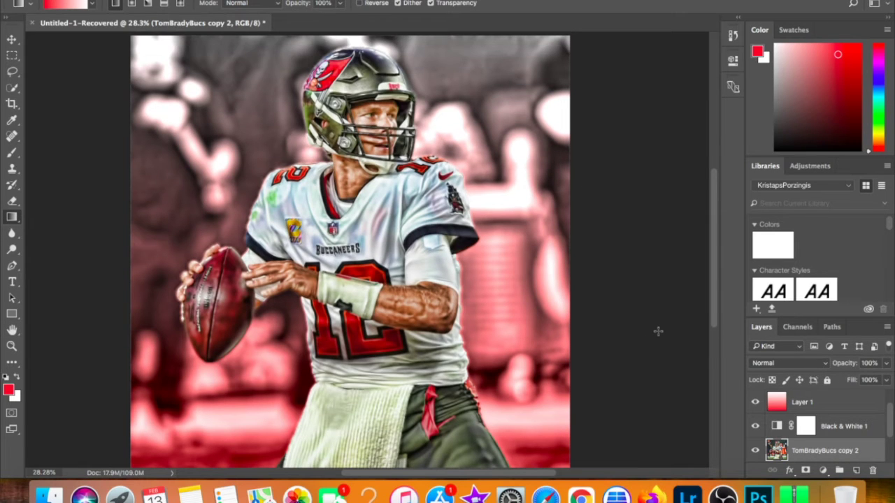
scroll(760, 424, "down", 1)
scroll(759, 425, "up", 1)
scroll(760, 425, "up", 1)
right_click(769, 402)
left_click(760, 390)
key("Return")
Step: Motion-blur the lower player copy at distance 39 and hide the red gradient layer
left_click(776, 426)
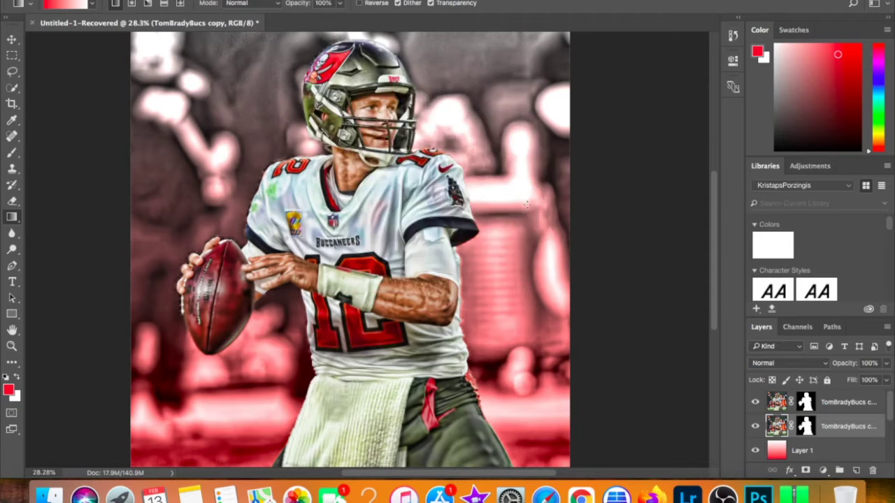
left_click_drag(378, 313, 387, 319)
key("Return")
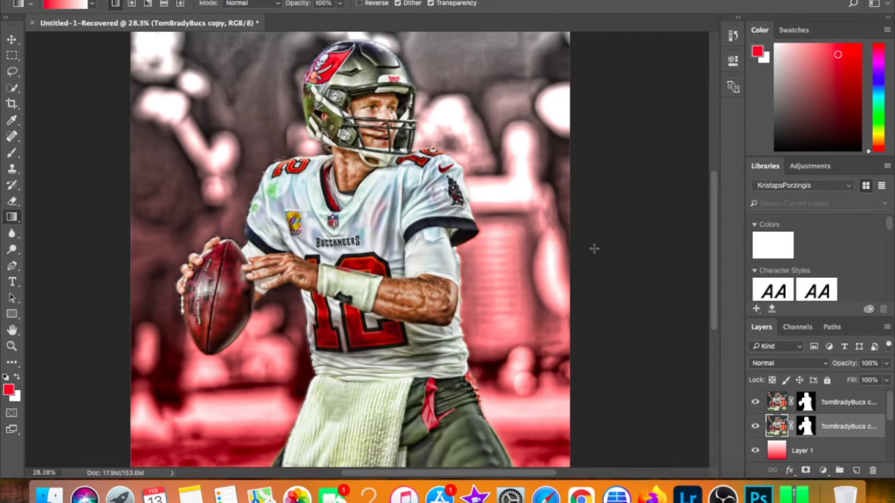
left_click(802, 451)
left_click(755, 450)
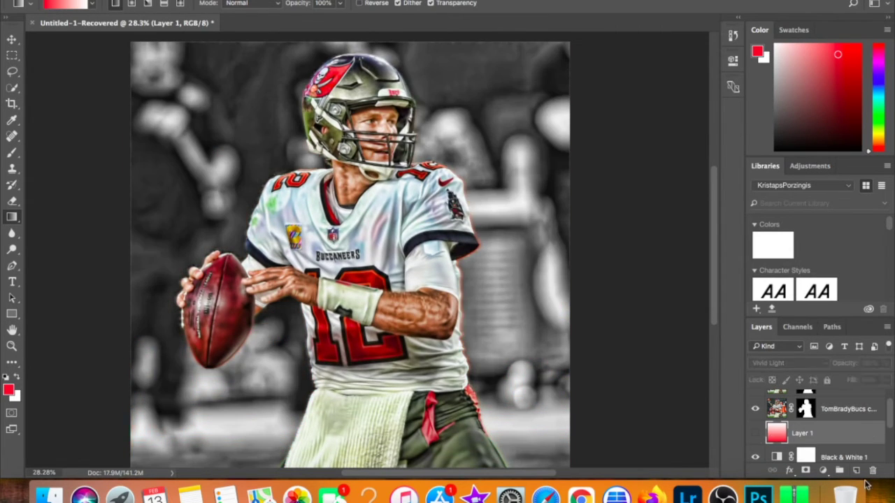
Step: Add Layer 2 and draw a red-to-transparent gradient rising from the canvas bottom
left_click(856, 470)
left_click(63, 4)
double_click(567, 273)
left_click(569, 113)
left_click(566, 243)
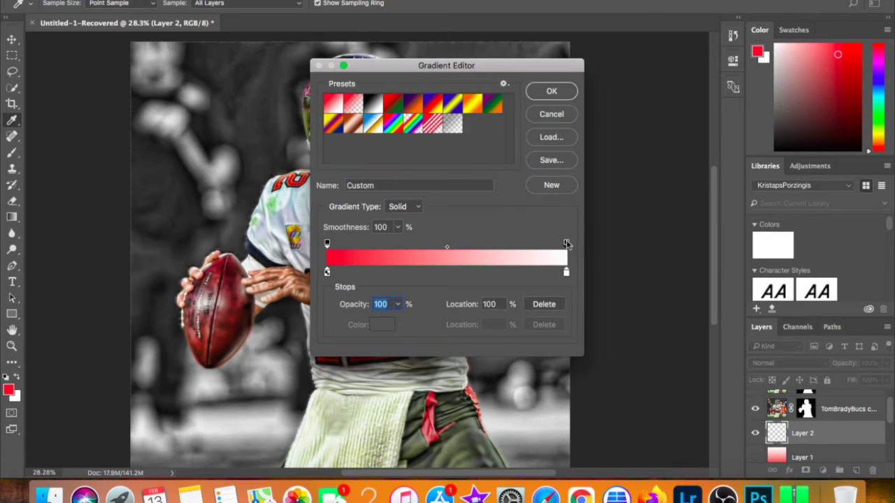
left_click_drag(378, 319, 337, 319)
left_click(551, 90)
left_click_drag(365, 423, 376, 28)
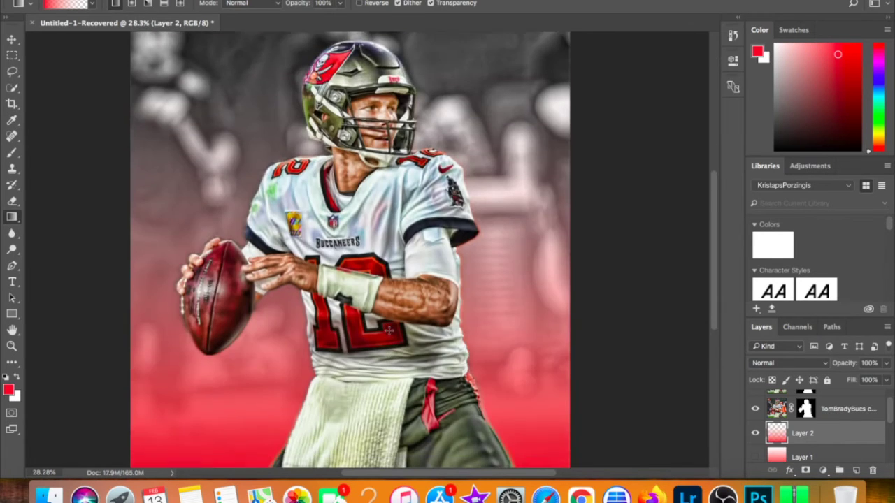
Step: Set the new gradient layer's blend mode to Hard Light after trying Vivid Light
left_click(786, 363)
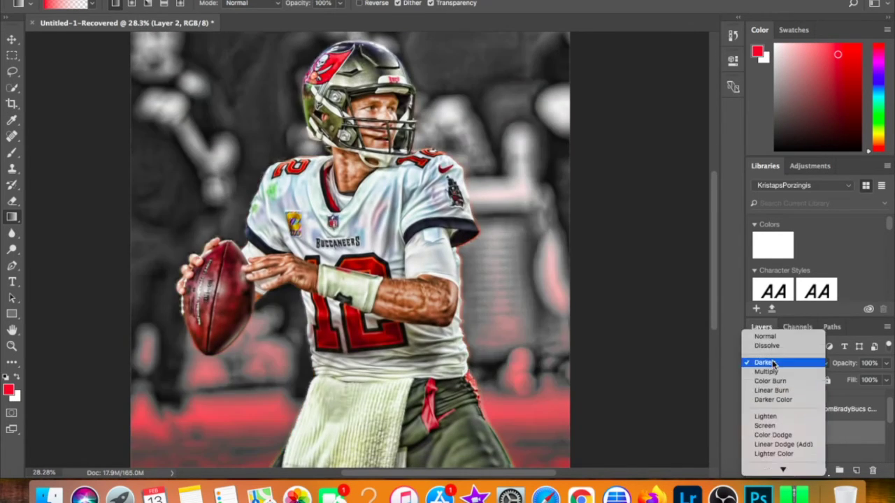
left_click(767, 454)
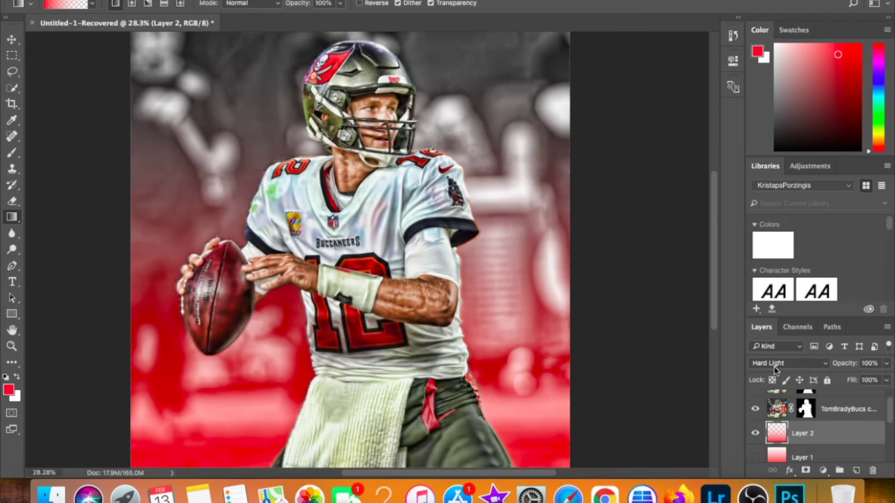
left_click(786, 363)
left_click(769, 442)
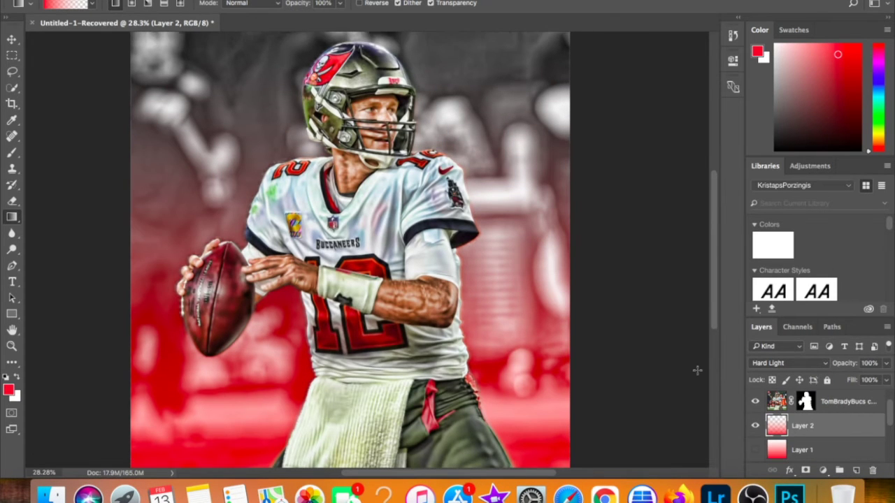
Step: With the Brush tool, start loading brushes from the Phantom_s Brushes folder in Downloads
left_click(12, 152)
left_click(53, 4)
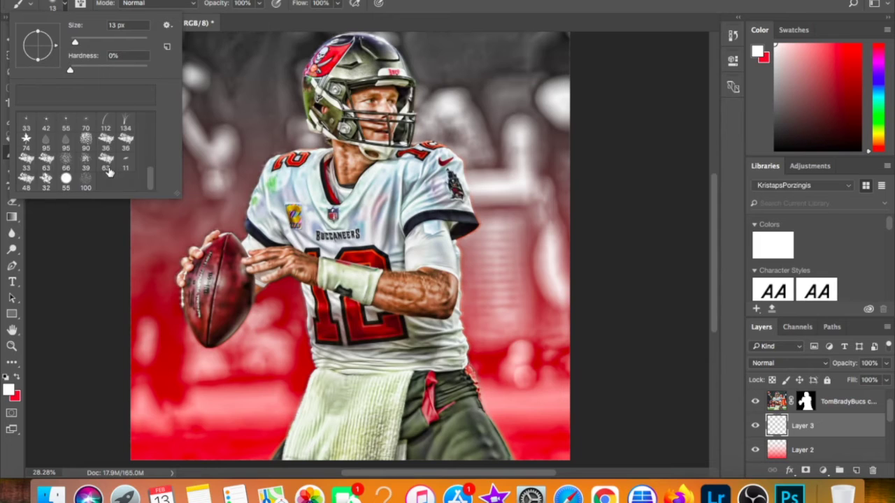
left_click(166, 25)
left_click(213, 202)
left_click(268, 259)
left_click(270, 114)
left_click(383, 89)
left_click(482, 78)
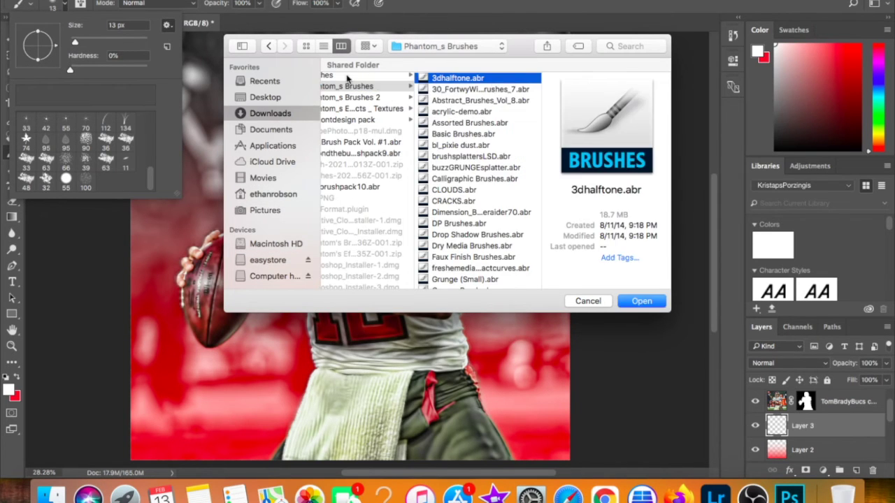
Step: Load the two .abr brush set files from the Brushes folder
left_click(352, 75)
left_click(348, 78)
left_click(524, 101)
left_click(489, 112, "shift")
left_click(647, 301)
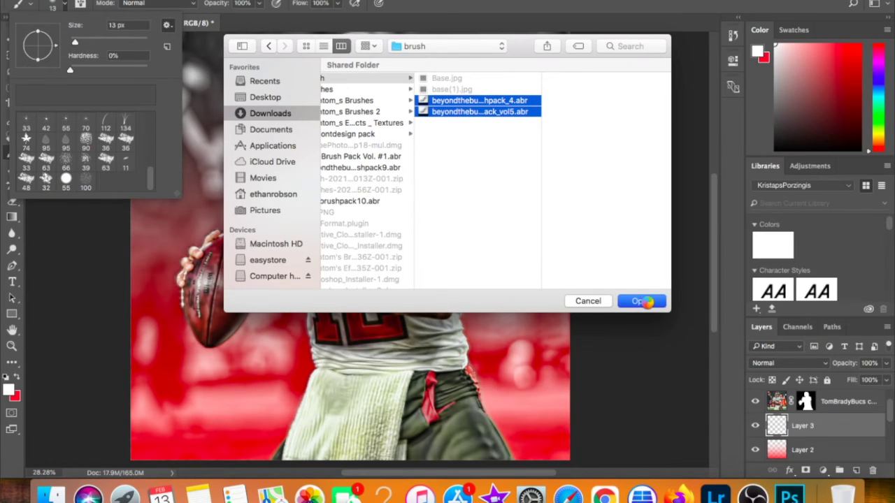
left_click(642, 301)
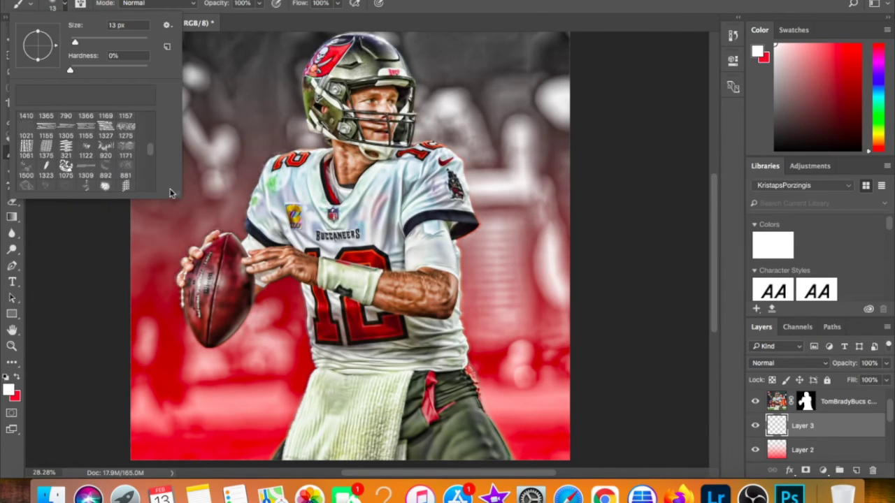
Step: Paint white splatters along the player's side and bottom with the 651-pixel splatter brush
left_click_drag(215, 206, 297, 244)
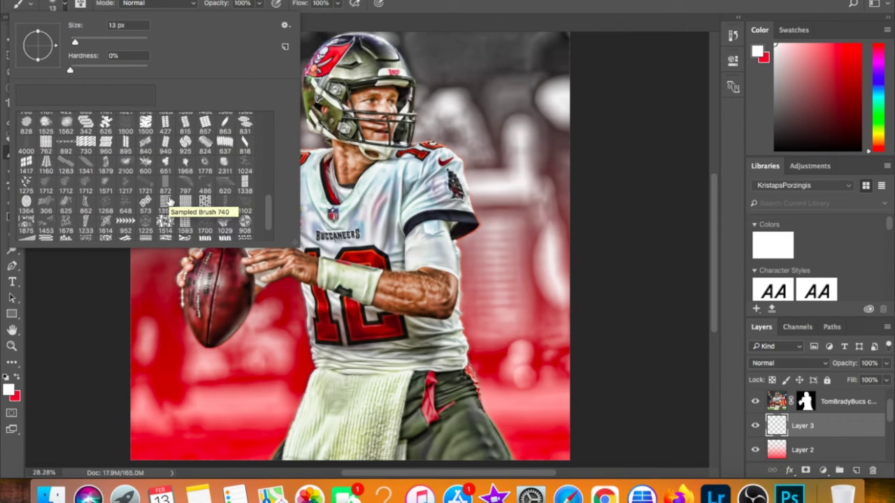
scroll(170, 202, "up", 1)
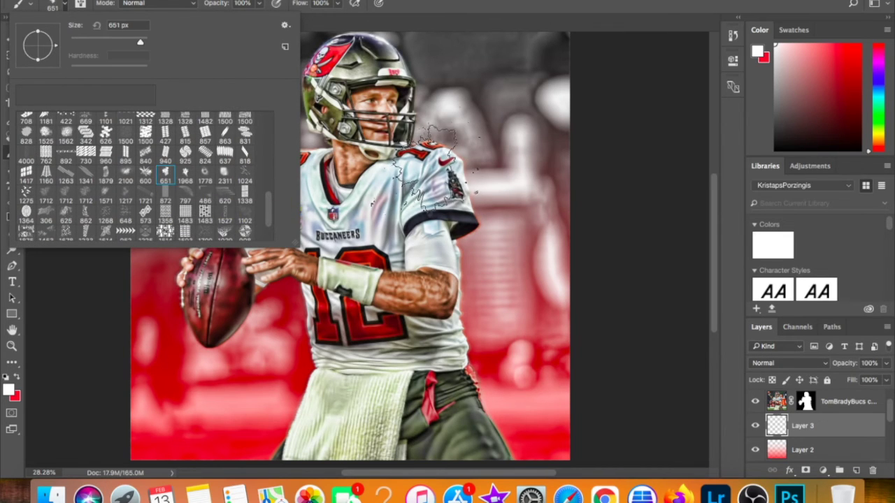
left_click(447, 147)
left_click_drag(343, 419, 283, 200)
Step: Blend the splatter layer in Overlay at 90% fill, then select the top player copy
left_click(788, 363)
left_click(769, 454)
left_click(887, 379)
left_click_drag(879, 396, 870, 397)
left_click(788, 363)
left_click(769, 329)
left_click(783, 403, "ctrl")
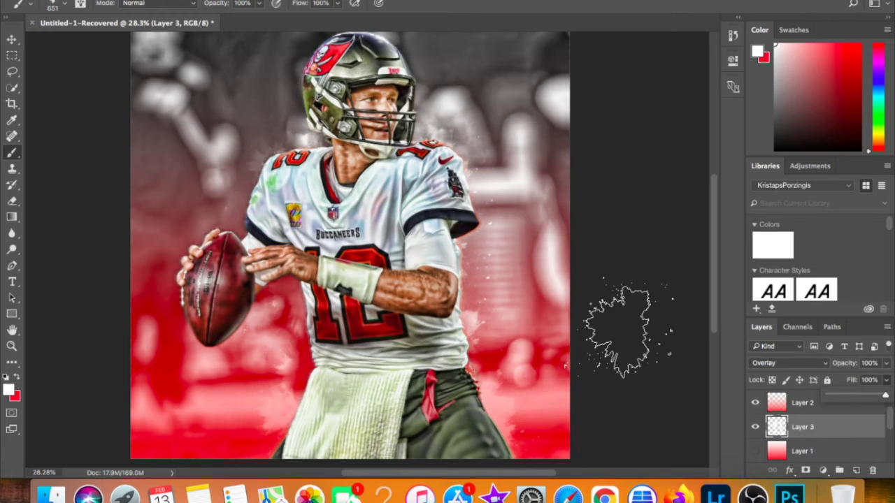
left_click(846, 403)
left_click(822, 471)
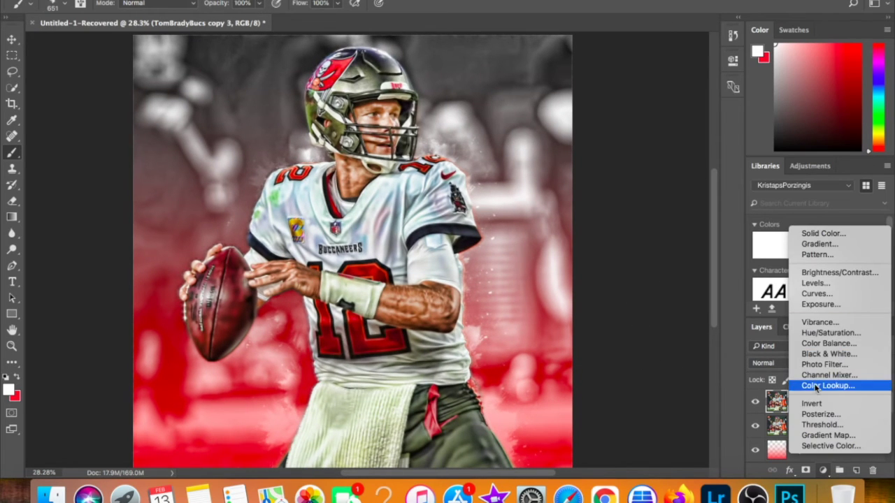
Step: Select gradient Layer 2 and set the type font to Accidental Presidency
left_click(775, 433)
left_click(814, 450)
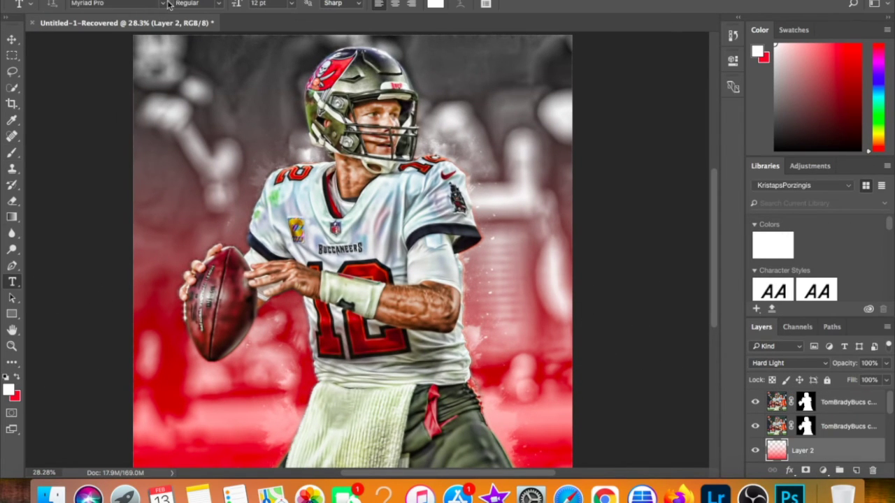
left_click(162, 3)
scroll(296, 78, "up", 1)
scroll(295, 78, "up", 15)
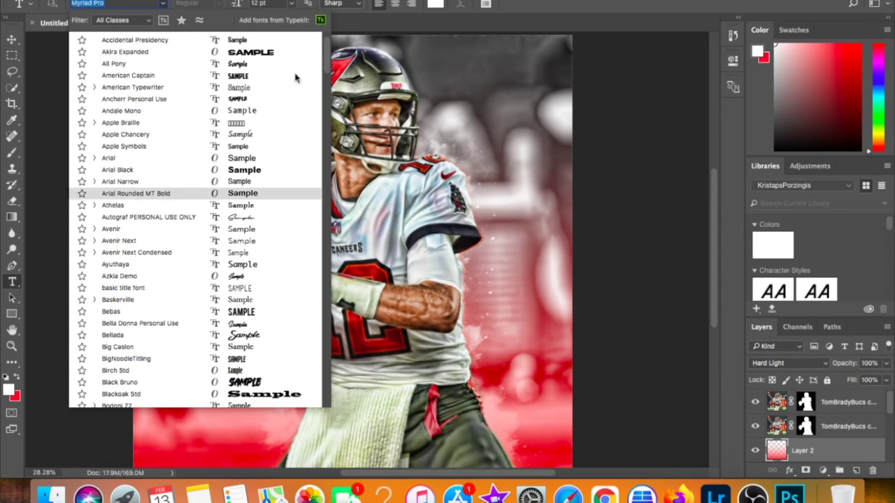
left_click(265, 41)
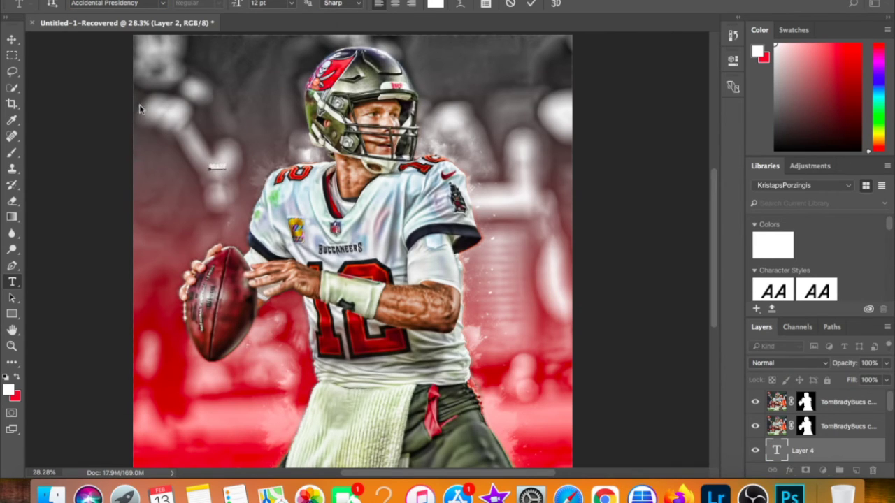
Step: Stretch the BRADY text large across the poster's top and commit it
mouse_move(428, 221)
left_mouse_down()
mouse_move(525, 200)
mouse_move(463, 100)
mouse_move(569, 135)
left_mouse_up()
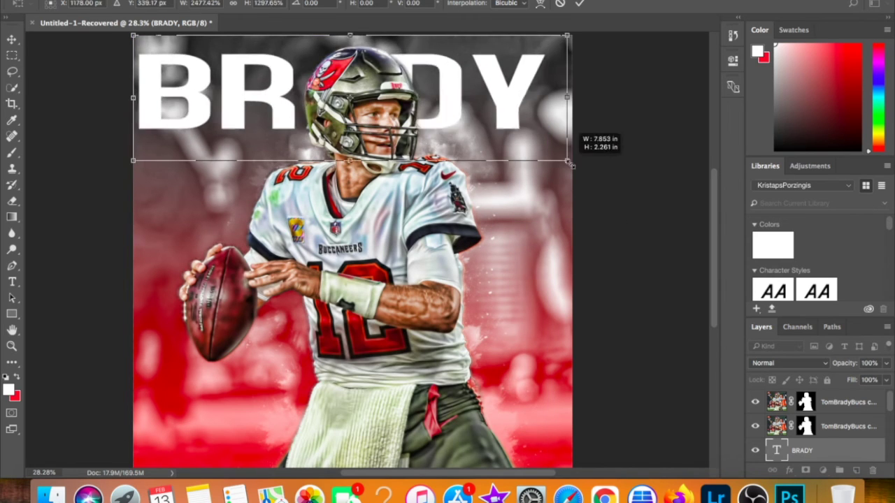
key("Return")
left_click(788, 362)
left_click(765, 431)
scroll(659, 340, "down", 1)
Step: Blend the BRADY text layer in Overlay with 73% fill
left_click(788, 362)
left_click(769, 389)
left_click_drag(886, 380, 870, 397)
scroll(689, 359, "up", 1)
left_click(788, 362)
left_click(769, 332)
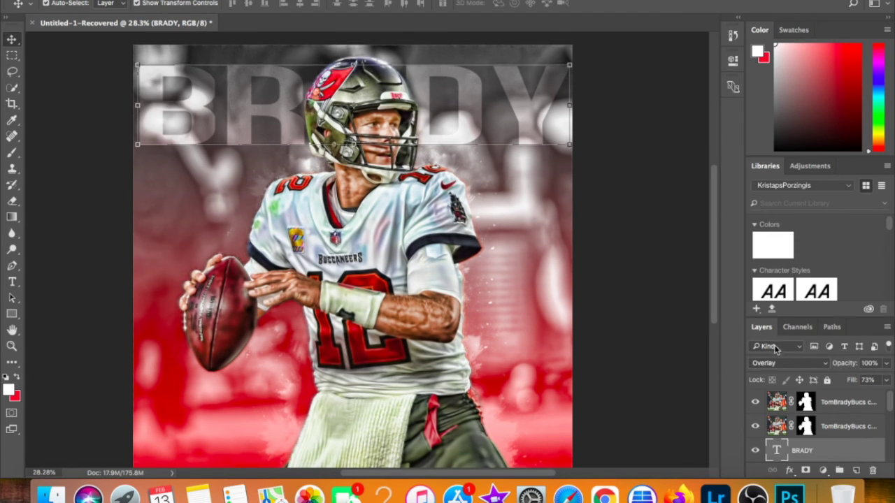
scroll(652, 328, "down", 1)
left_click(153, 203)
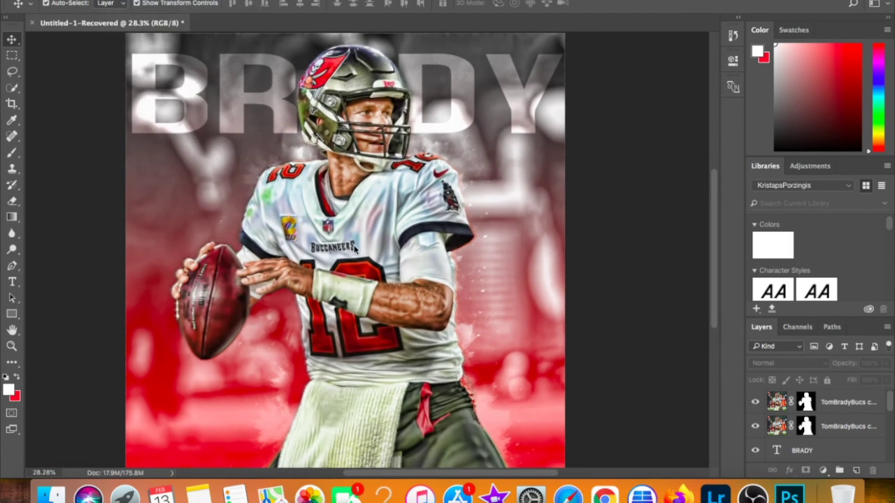
Step: Place the btd.PNG logo from the Downloads folder into the poster
scroll(382, 126, "down", 1)
scroll(382, 126, "down", 2)
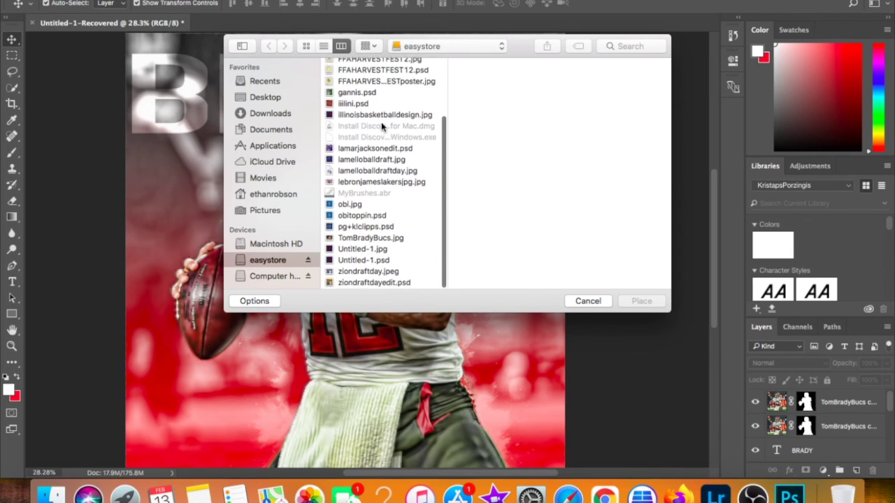
left_click(268, 115)
left_click(354, 199)
double_click(356, 199)
Step: Shrink the logo beside the football and begin saving the poster under a new name
left_click_drag(559, 42, 218, 381)
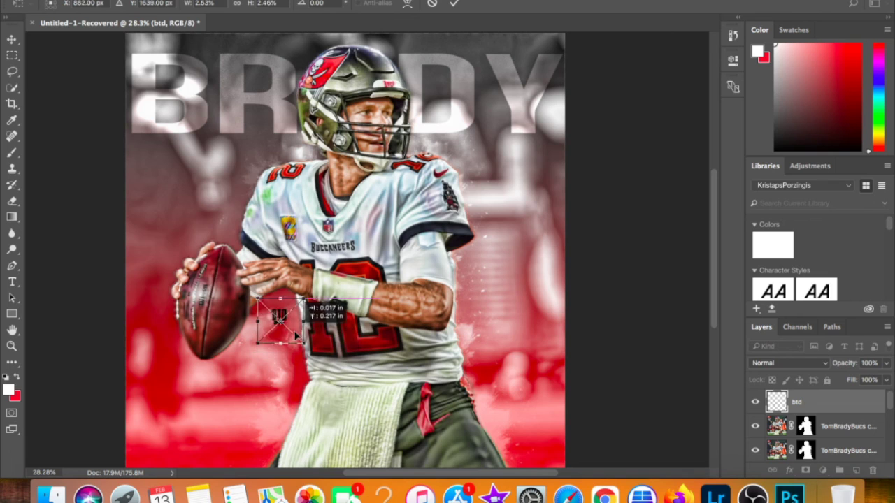
key("Return")
left_click(112, 0)
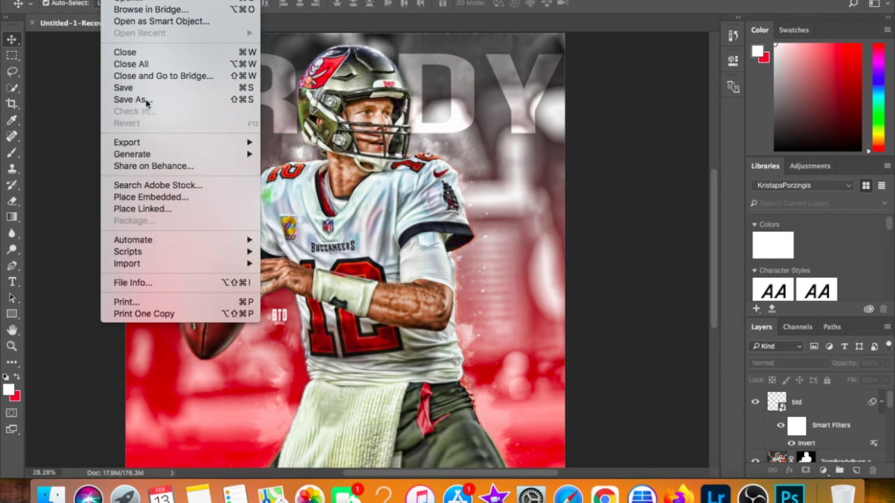
left_click(122, 96)
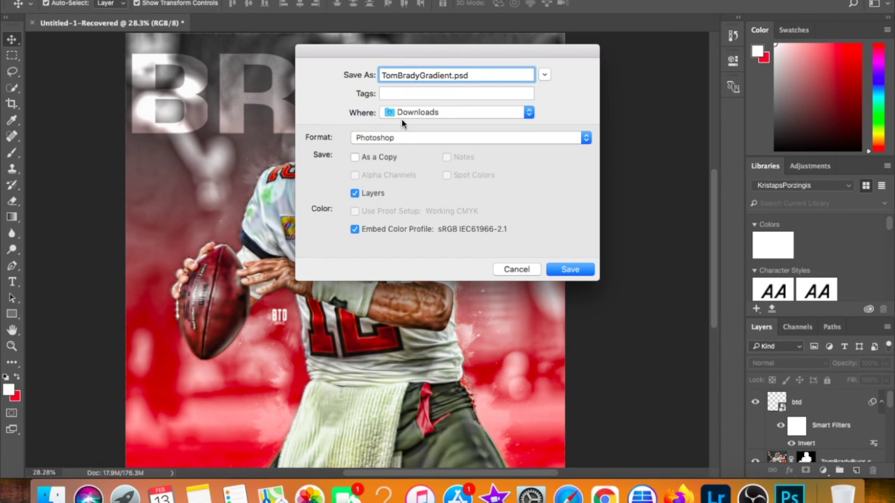